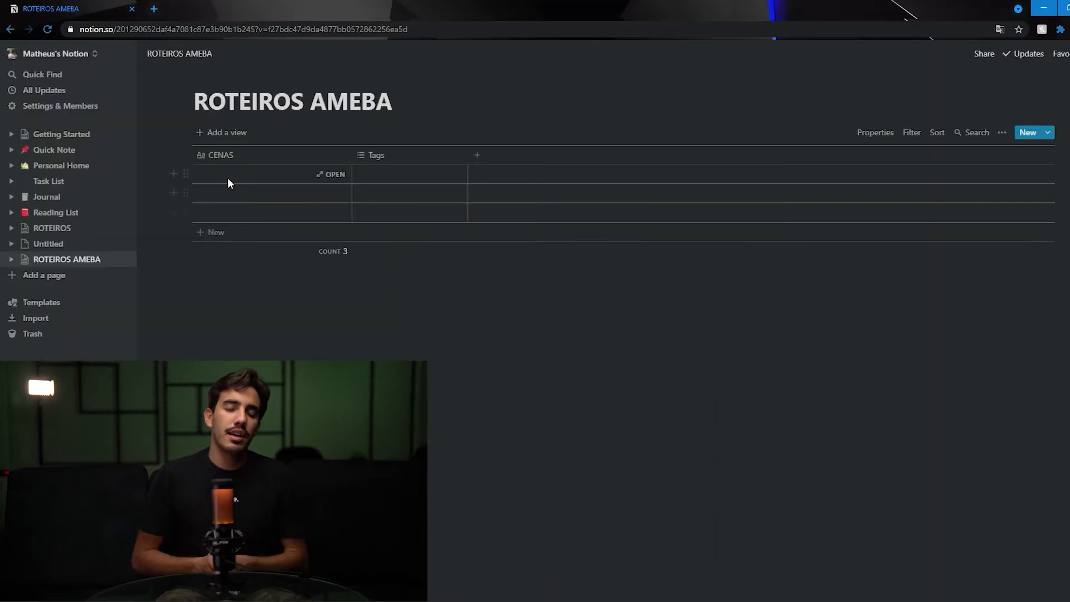
Step: Name the three rows in the CENAS column "CENA 1 EP 1", "CENA 2 EP 1" and "CENA 3 EP 1"
left_click(230, 175)
type("CENA 1 EP 1")
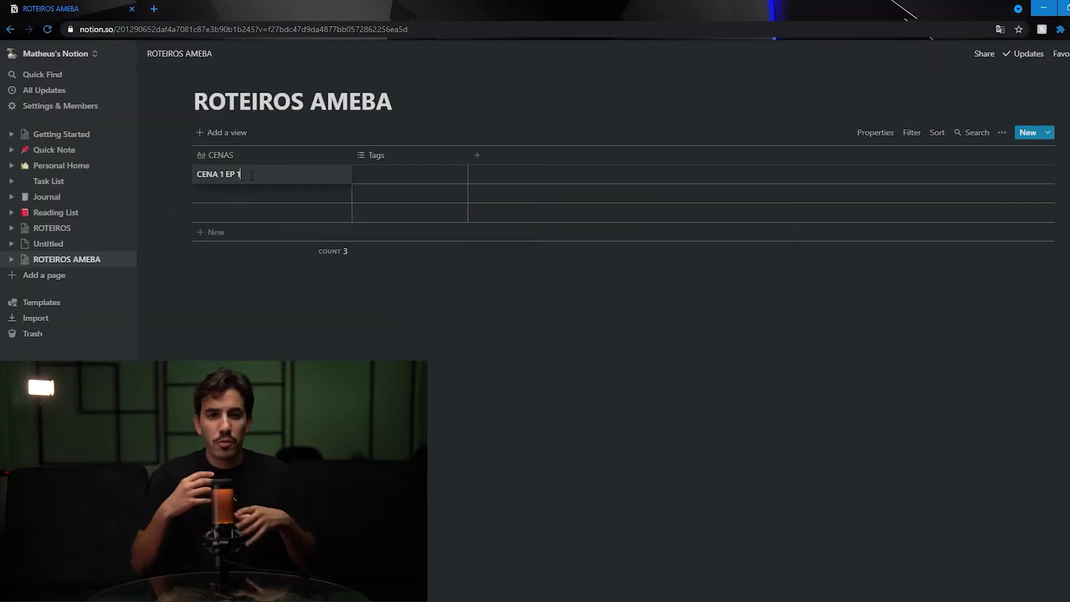
key("Down")
type("CENA 2 ")
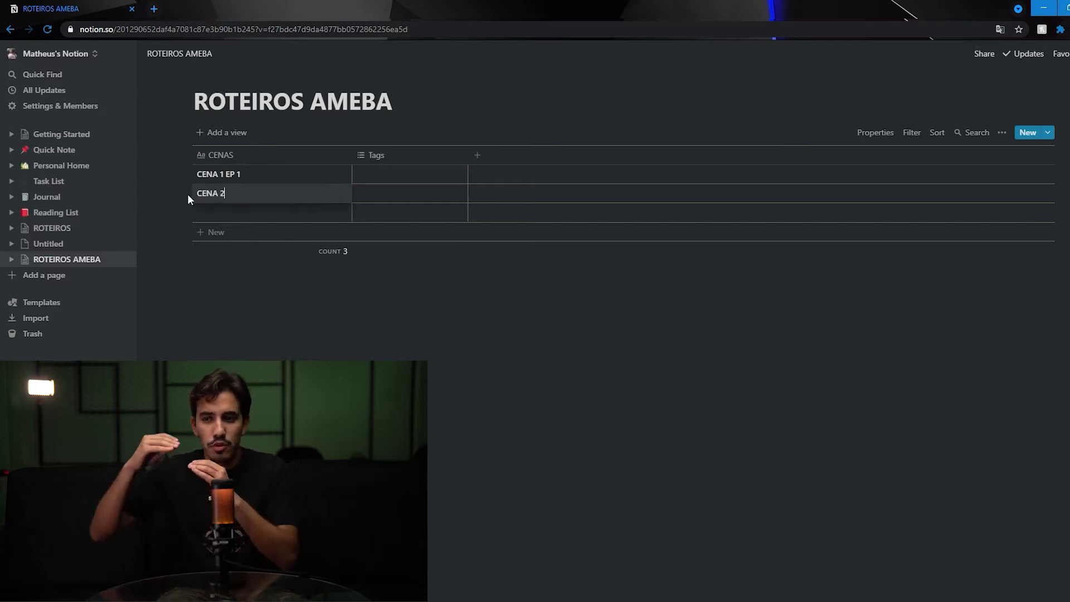
type("EP 1")
key("Down")
type("CENA 3 EP 1")
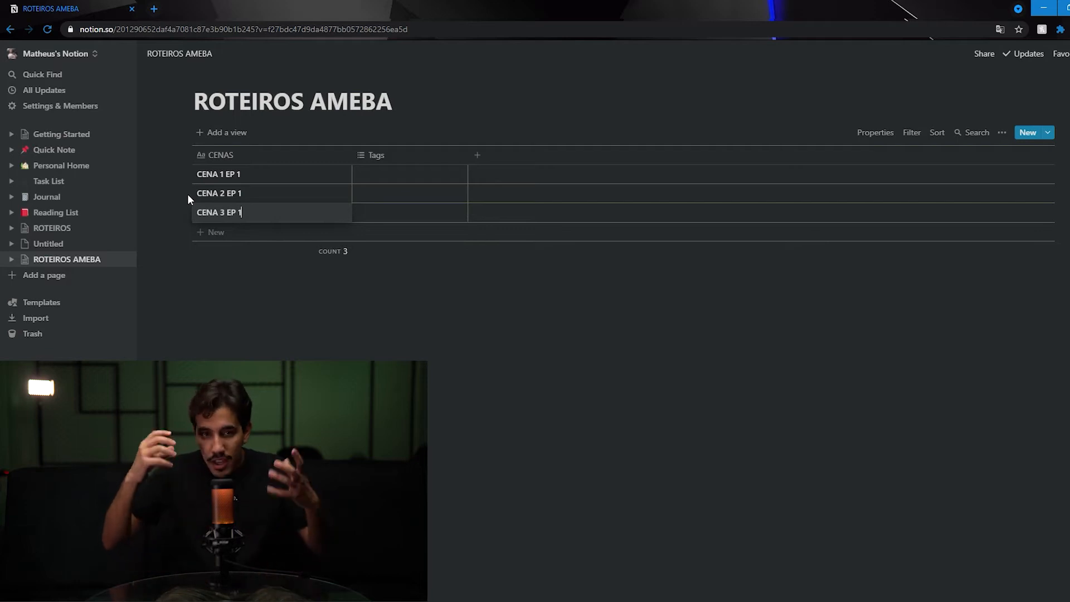
Step: Add rows named "CENA 4 EP 1" and "CENA 5 EP 1" to the table, followed by a blank row
key("Return")
type("CEN")
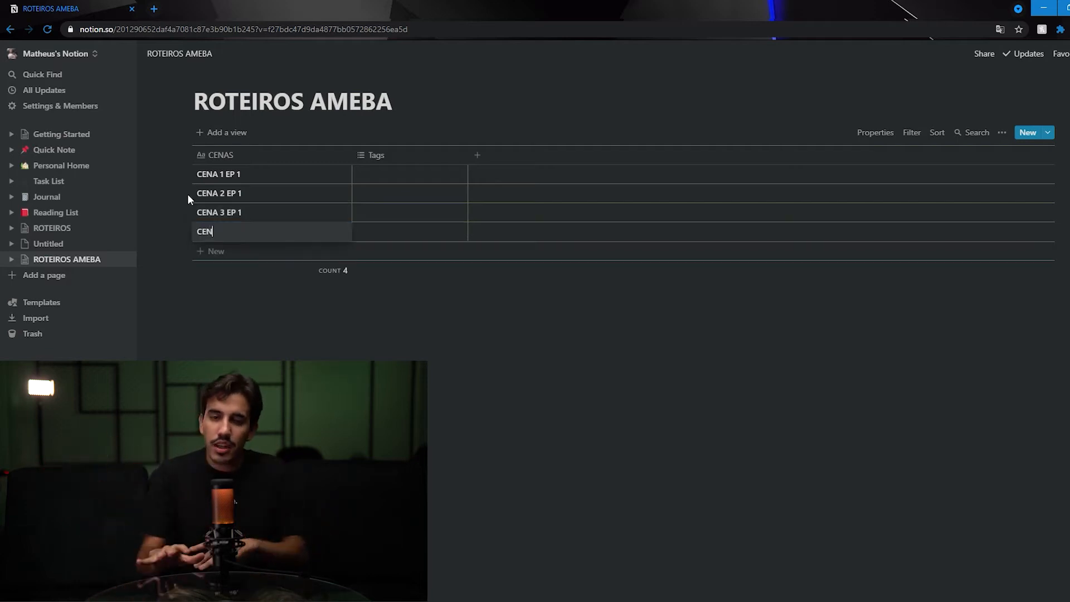
type("A 4 EP 1")
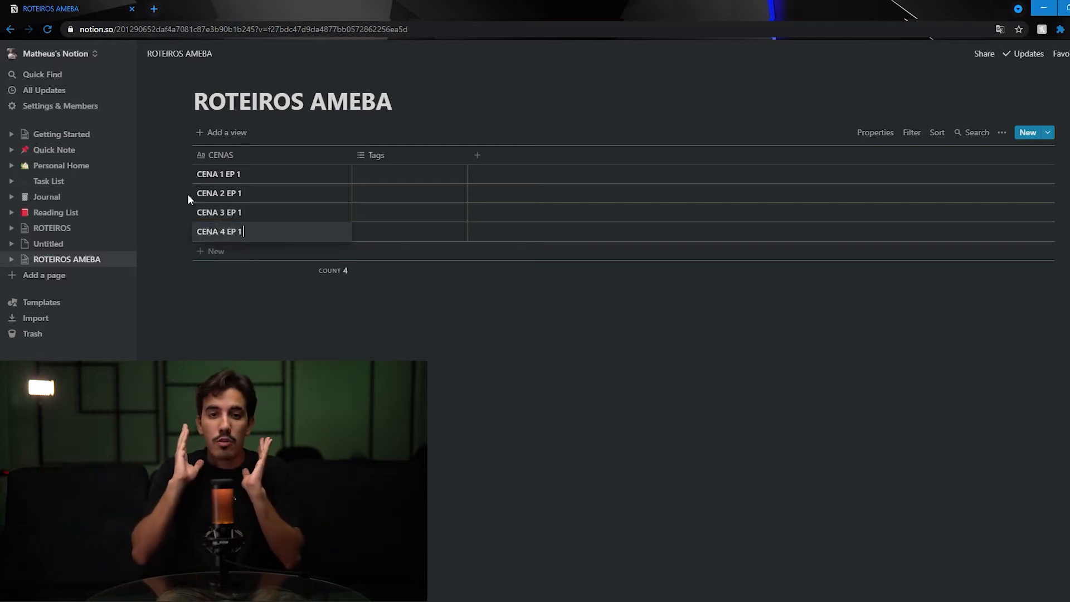
key("Return")
type("CENA ")
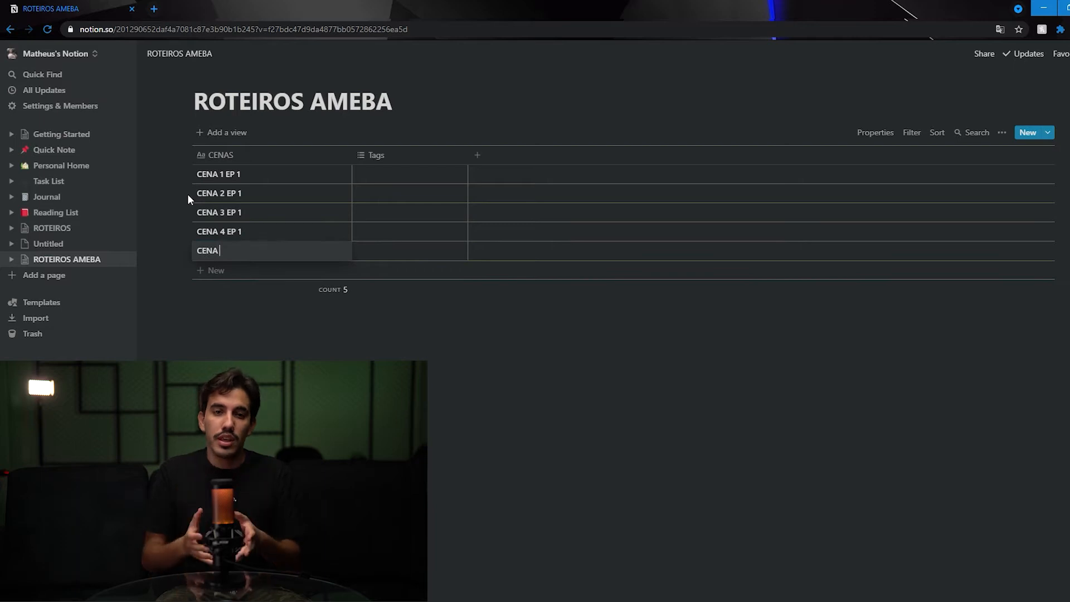
type("5 EP 1")
key("Return")
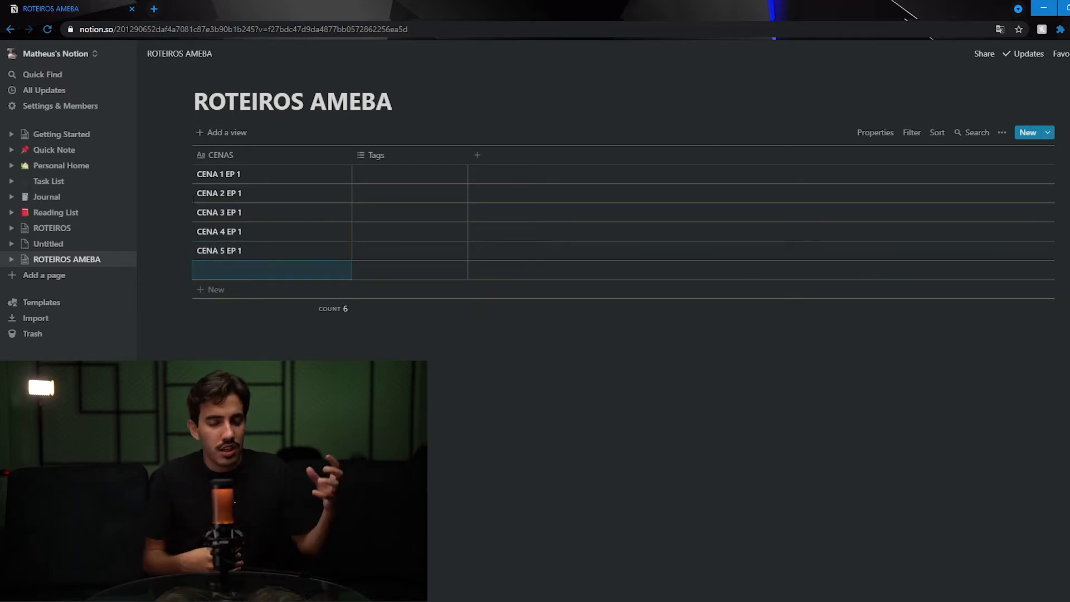
Step: Rename the Tags column as "AÇÃO" and change its property type to Text
left_click(404, 159)
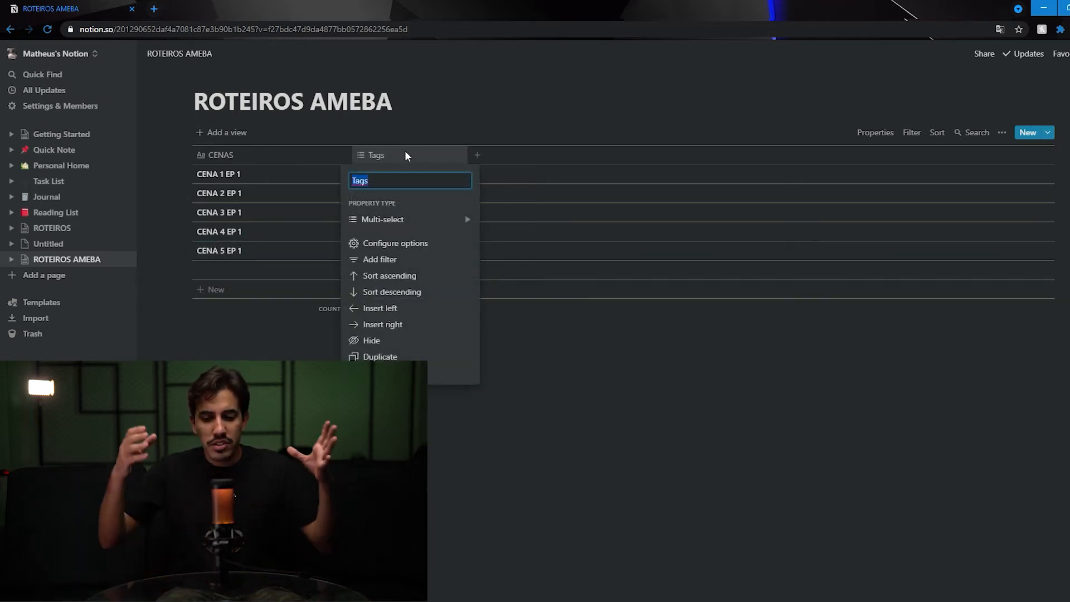
left_click(444, 140)
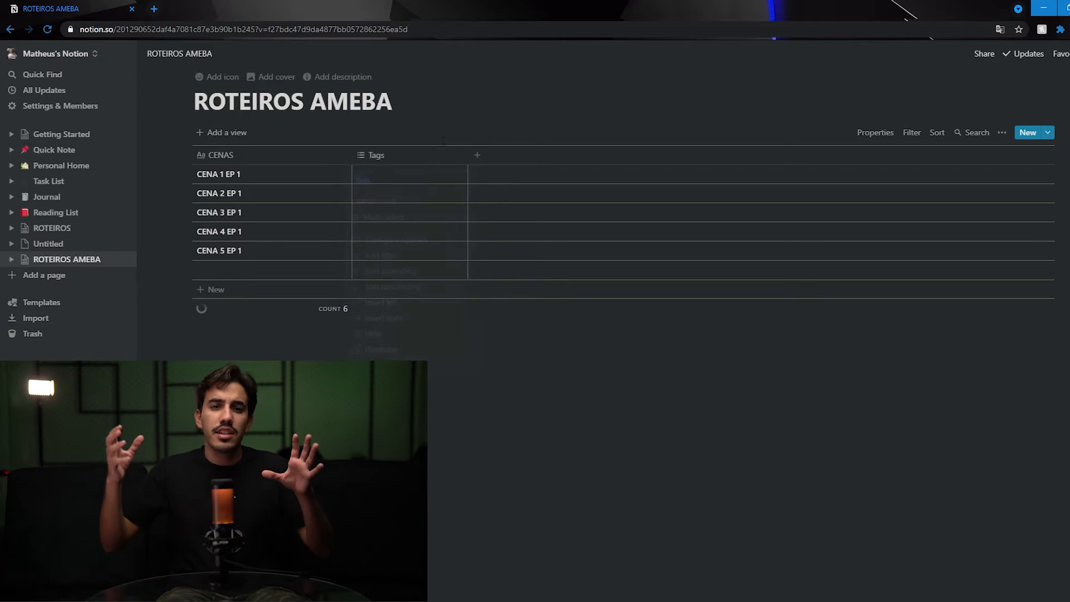
left_click(399, 156)
type("AÇÃO")
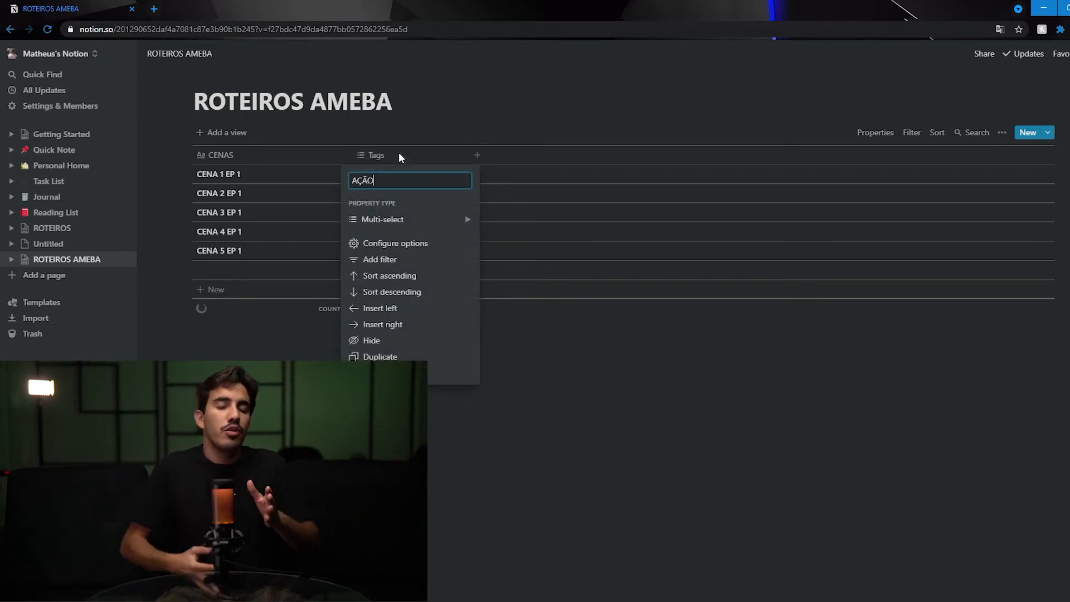
left_click(418, 221)
left_click(561, 115)
Step: Narrow the CENAS column to fit its names and begin the AÇÃO text of CENA 1 EP 1 with "Hom"
left_click_drag(352, 159, 262, 180)
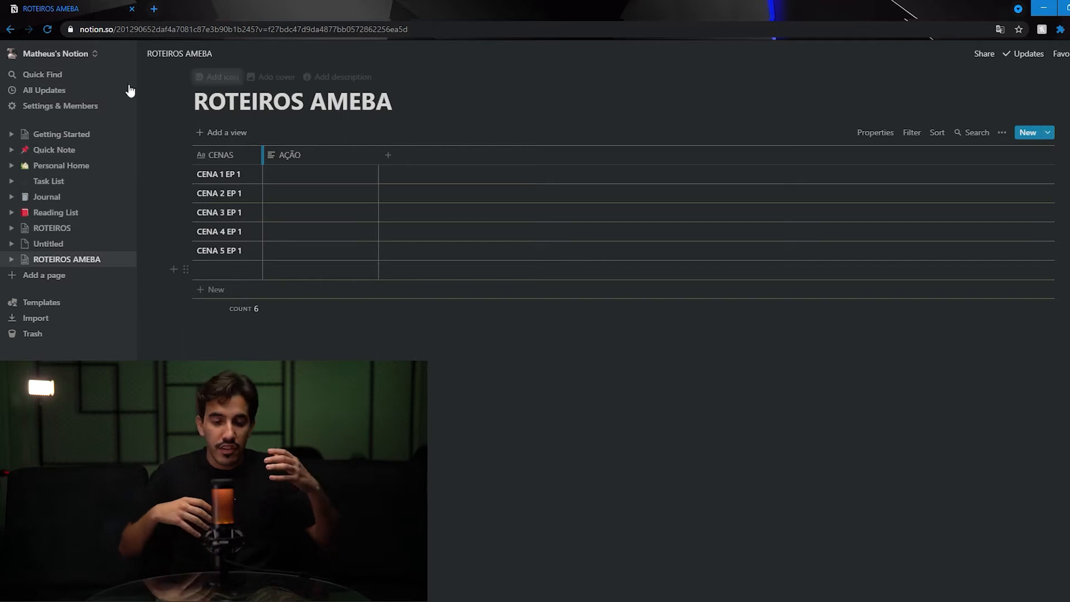
left_click(312, 178)
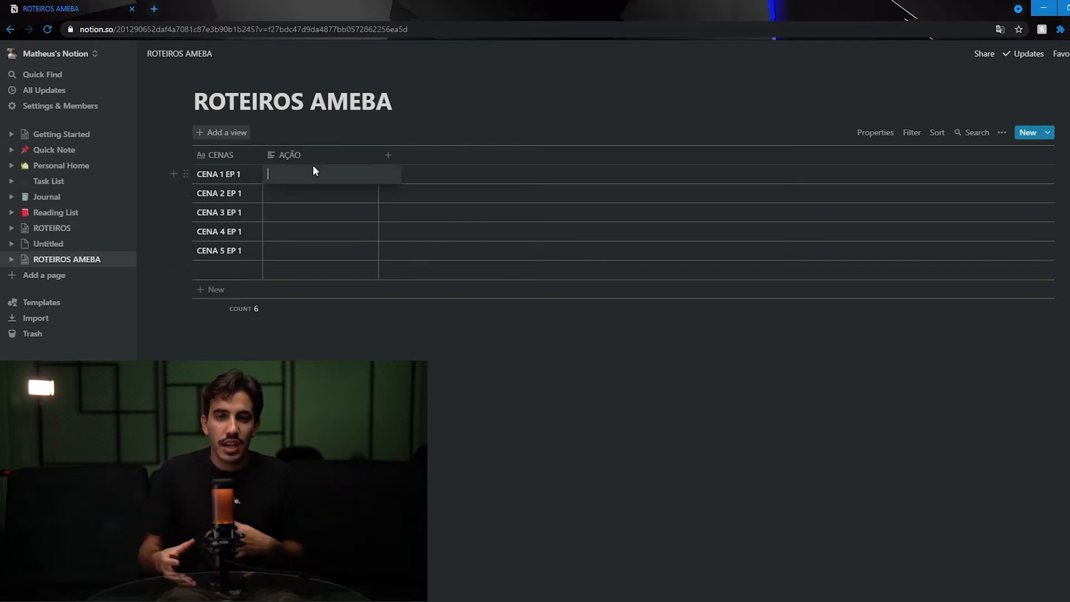
type("HOMEM")
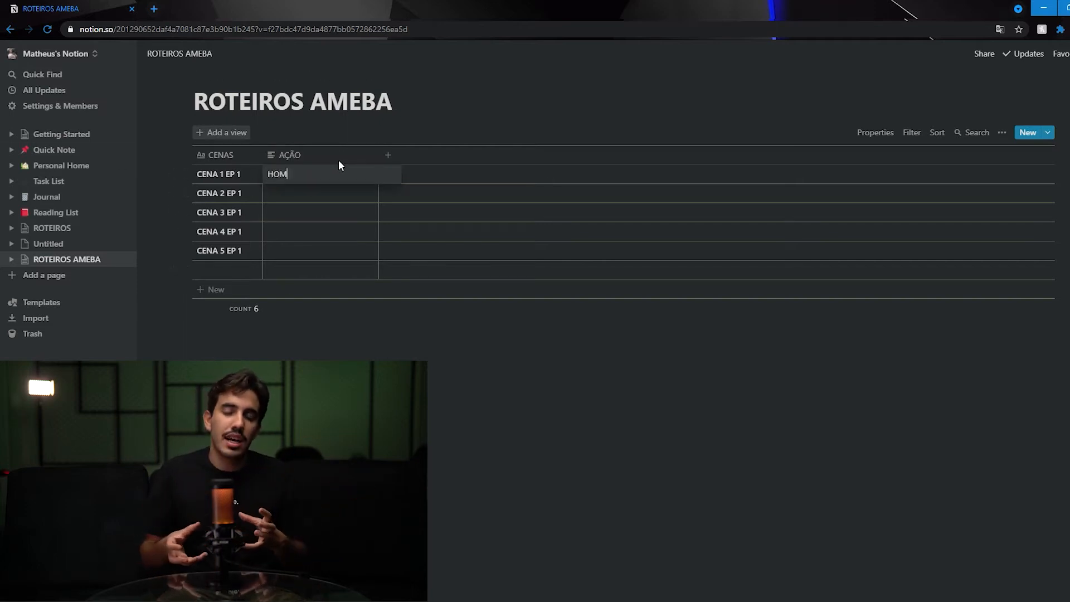
key("BackSpace")
key("BackSpace")
key("BackSpace")
key("BackSpace")
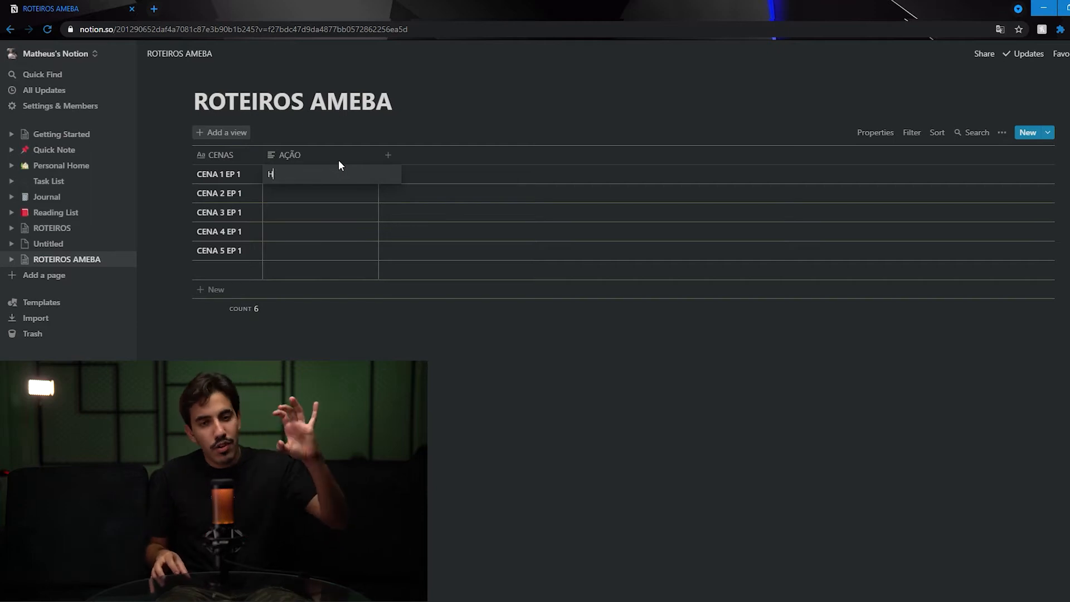
type("om")
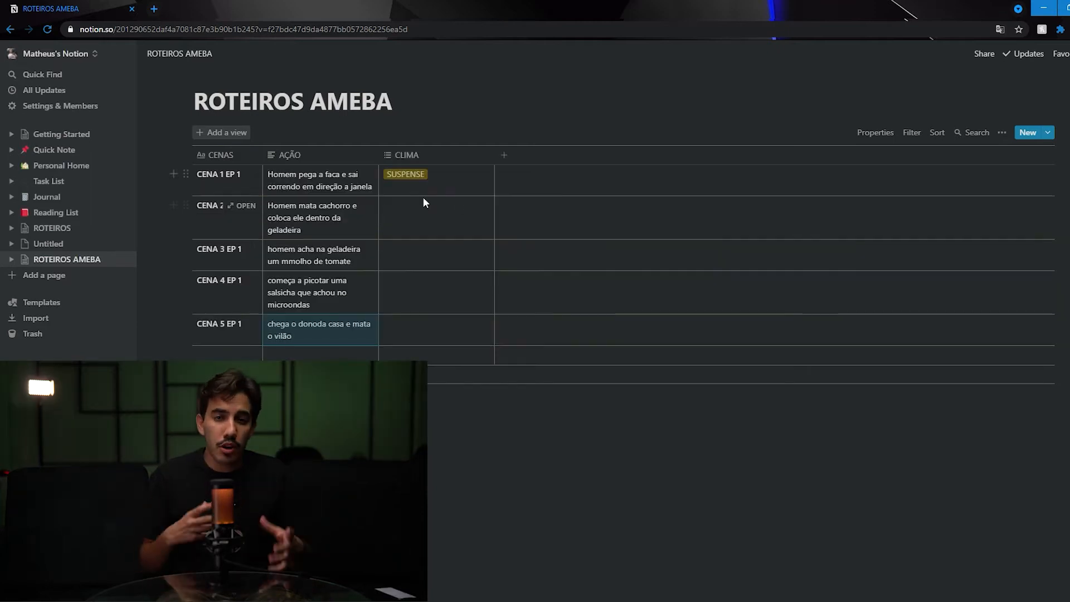
Step: Create a "comédia" tag in the CLIMA cell of CENA 2 EP 1 and colour it green
left_click(423, 208)
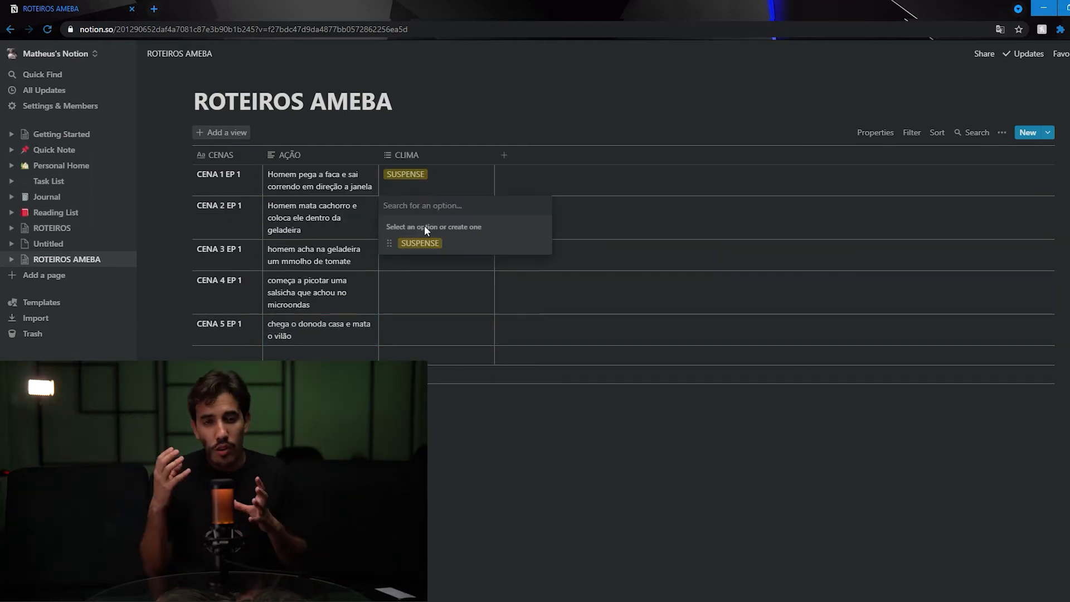
type("comédia")
key("Return")
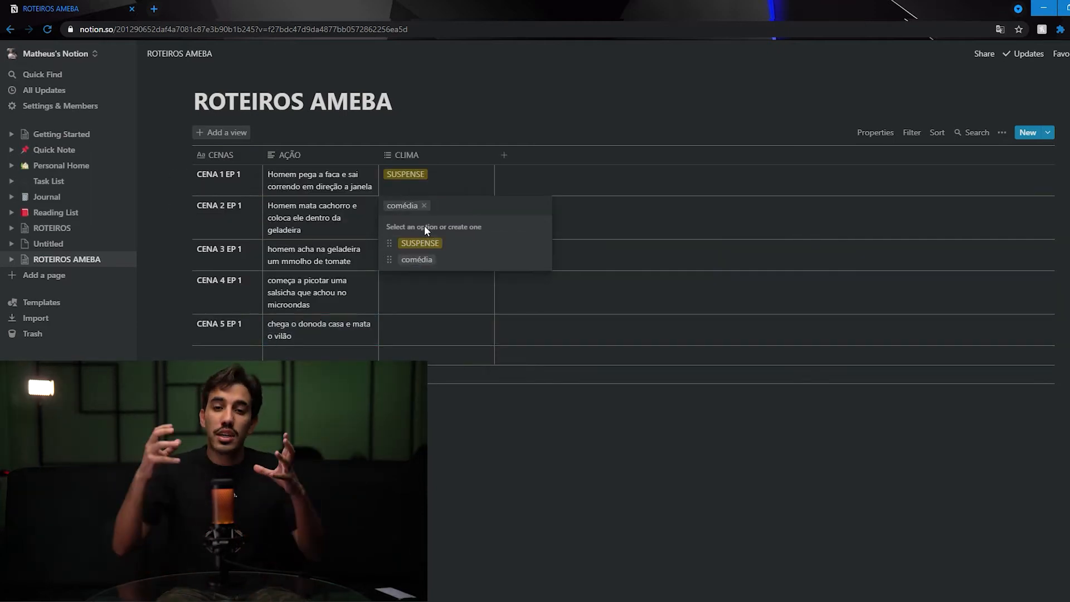
left_click(540, 260)
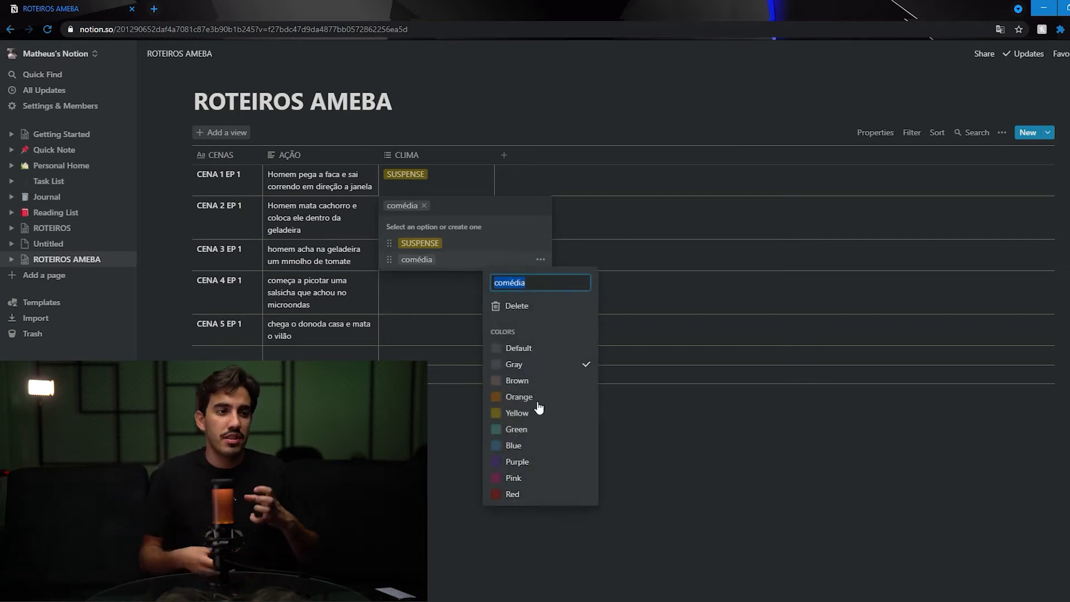
left_click(468, 295)
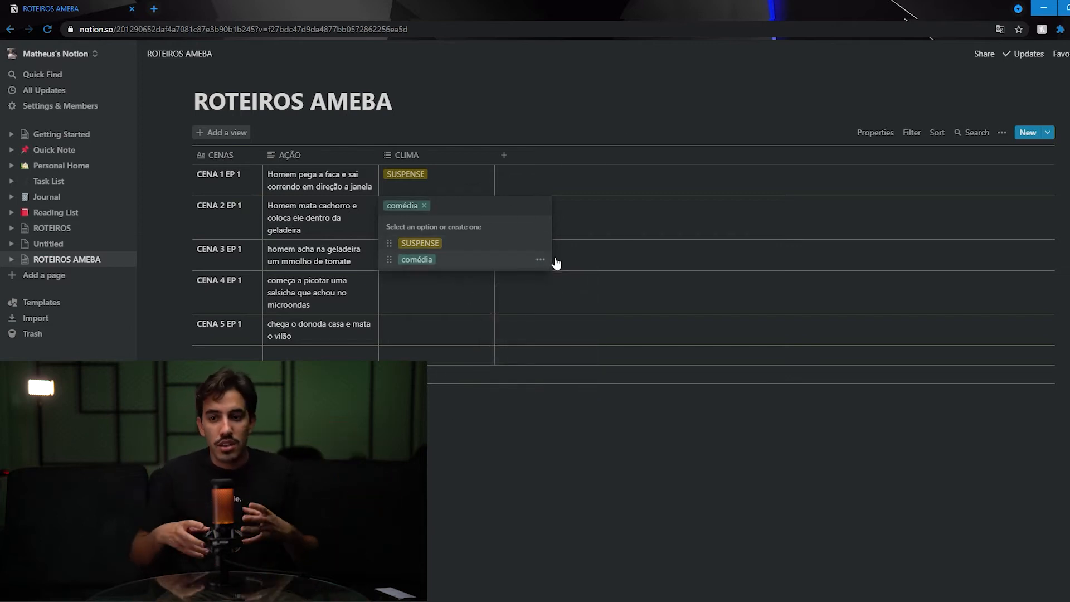
left_click(413, 301)
Step: Assign the existing SUSPENSE tag to CENA 3 EP 1 in the CLIMA column
left_click(420, 262)
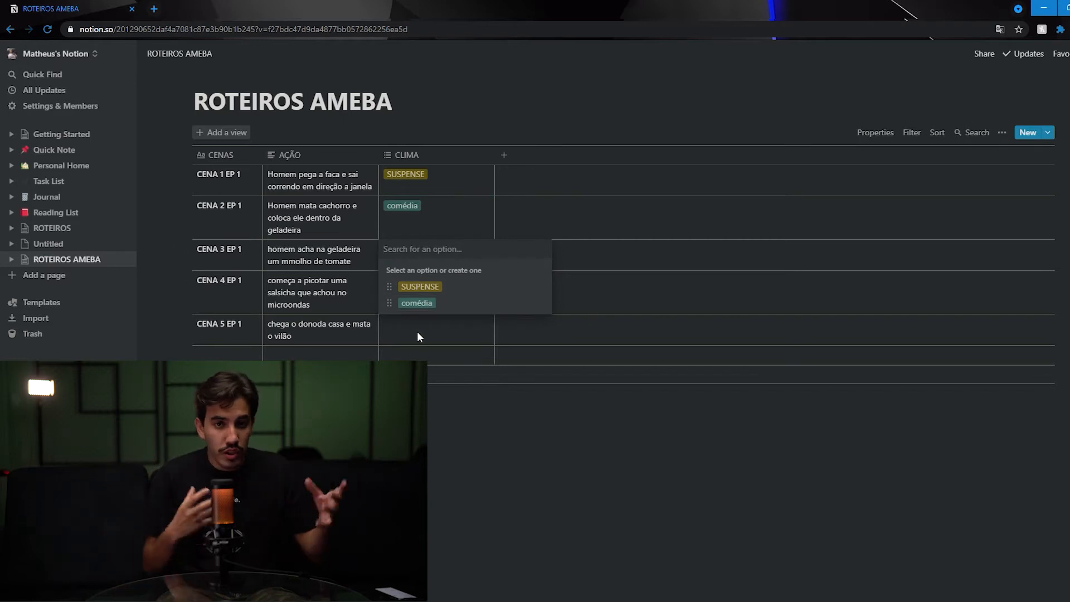
key("Escape")
left_click(423, 261)
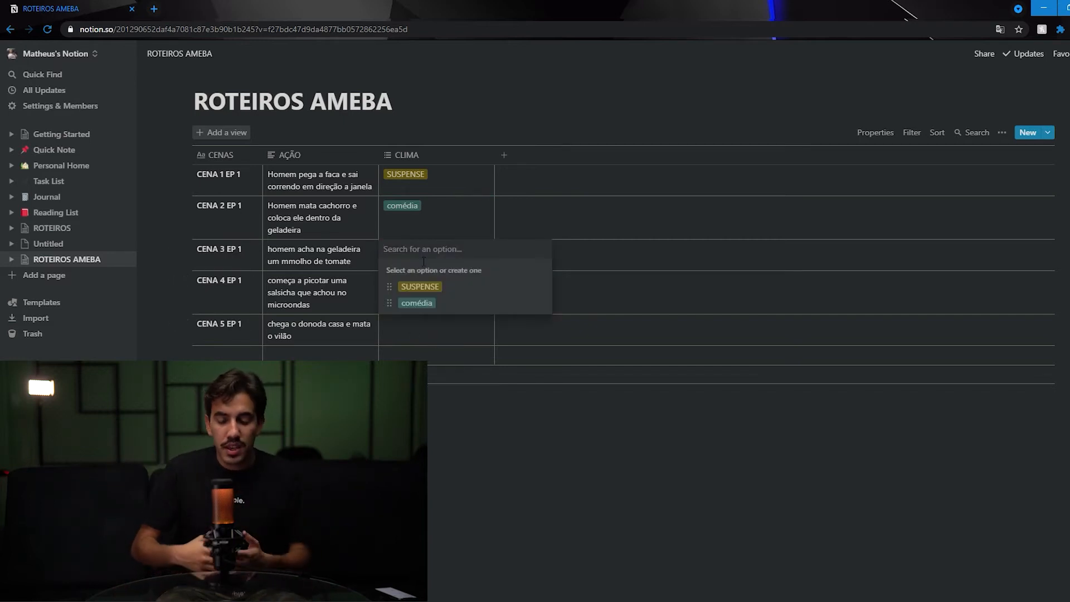
left_click(437, 290)
key("Escape")
Step: Create a "TERROR" tag in the CLIMA cell of CENA 4 EP 1
left_click(430, 291)
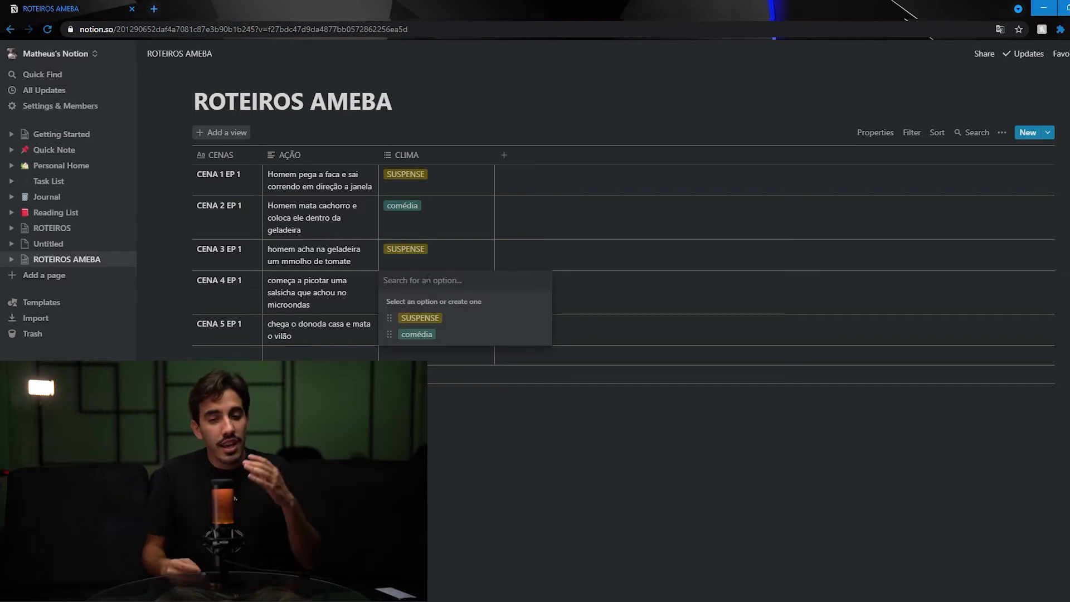
type("trer")
key("BackSpace")
key("BackSpace")
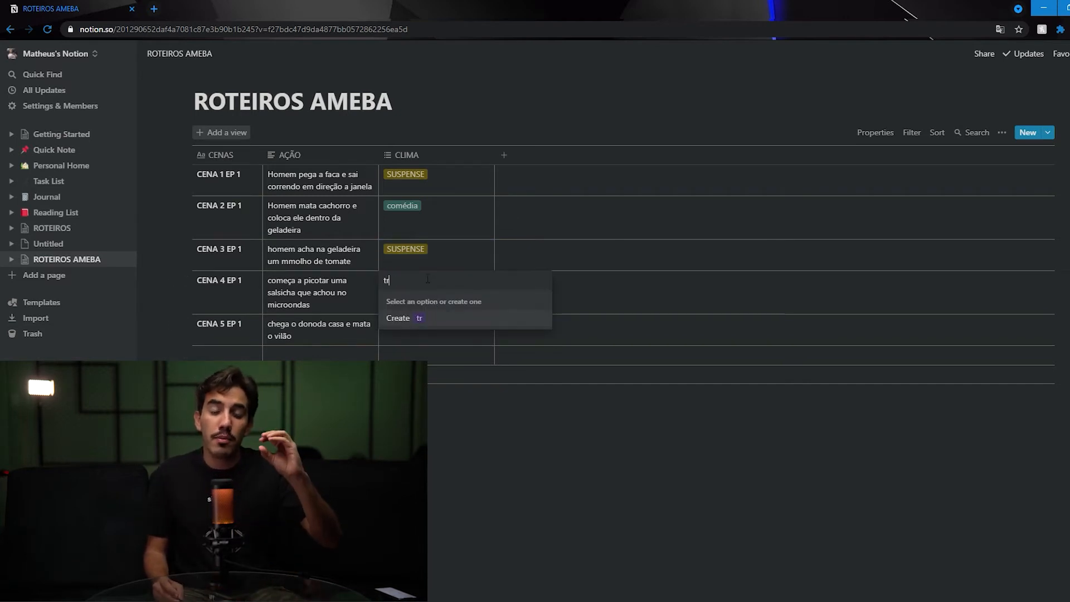
key("BackSpace")
key("BackSpace")
type("TERROR")
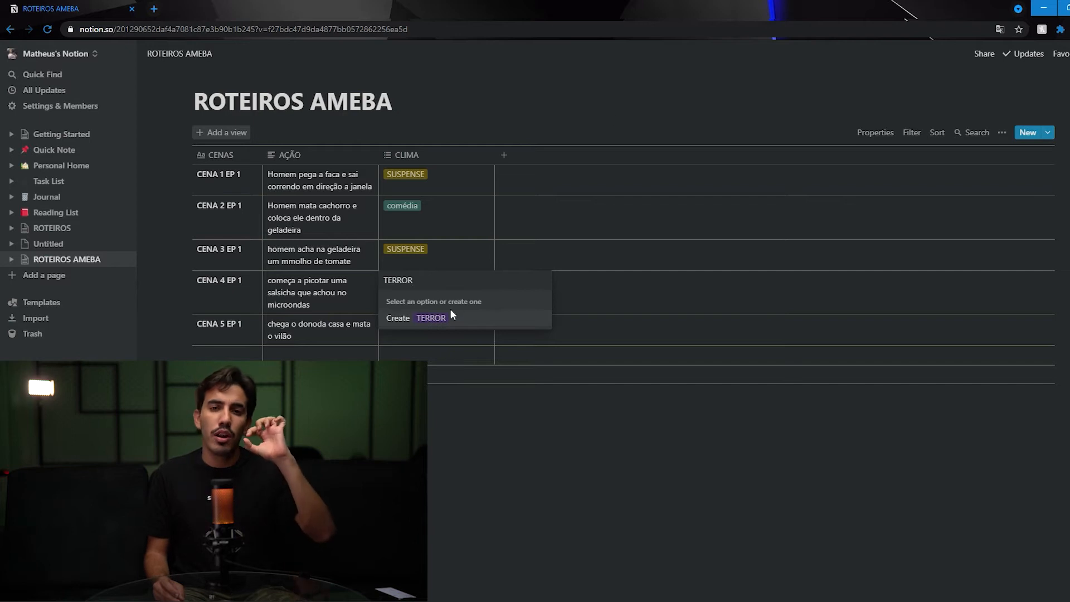
left_click(451, 312)
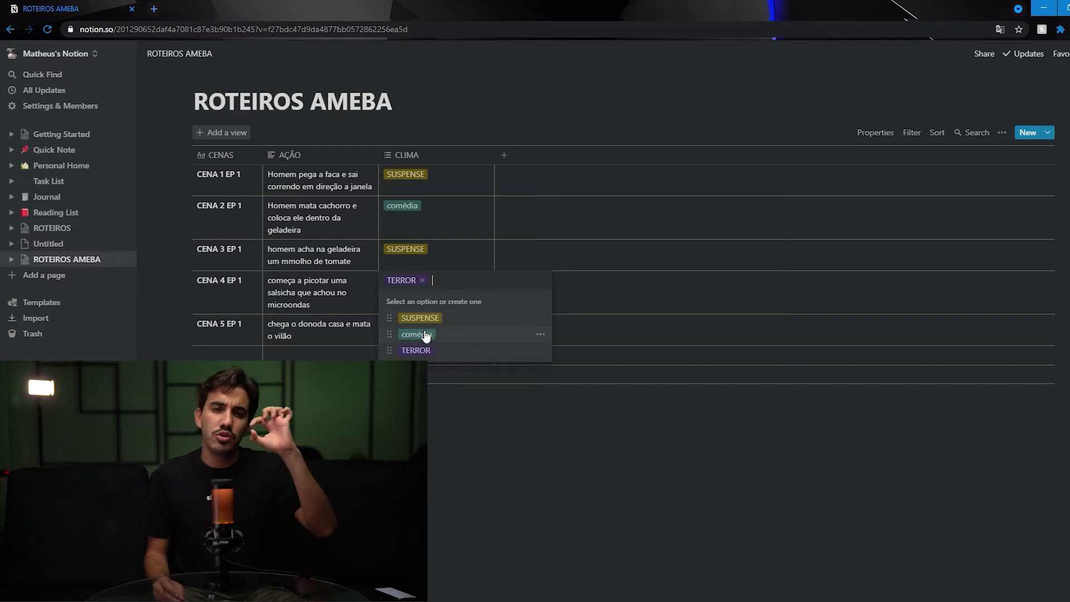
left_click(428, 428)
Step: Assign the TERROR tag to CENA 5 EP 1 and narrow the CLIMA column to fit its tags
left_click(420, 320)
type("TE")
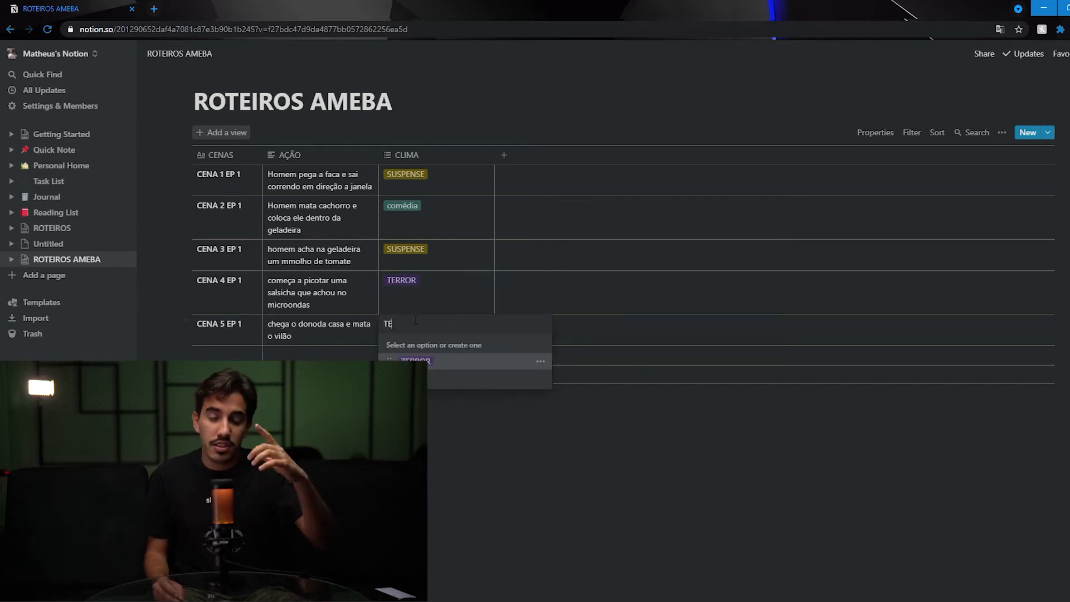
type("RRO")
key("Return")
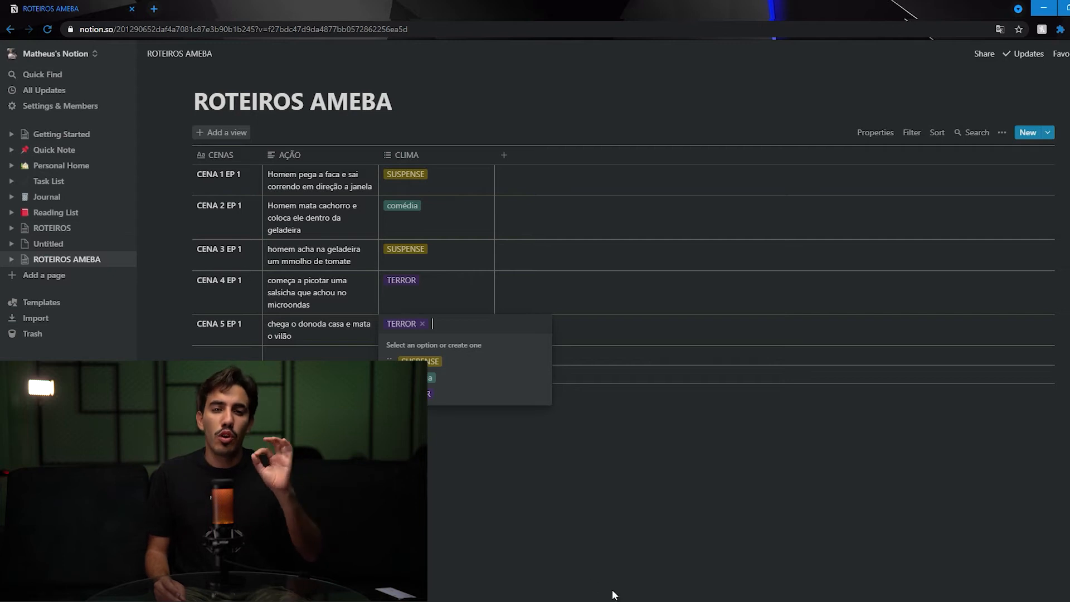
key("Escape")
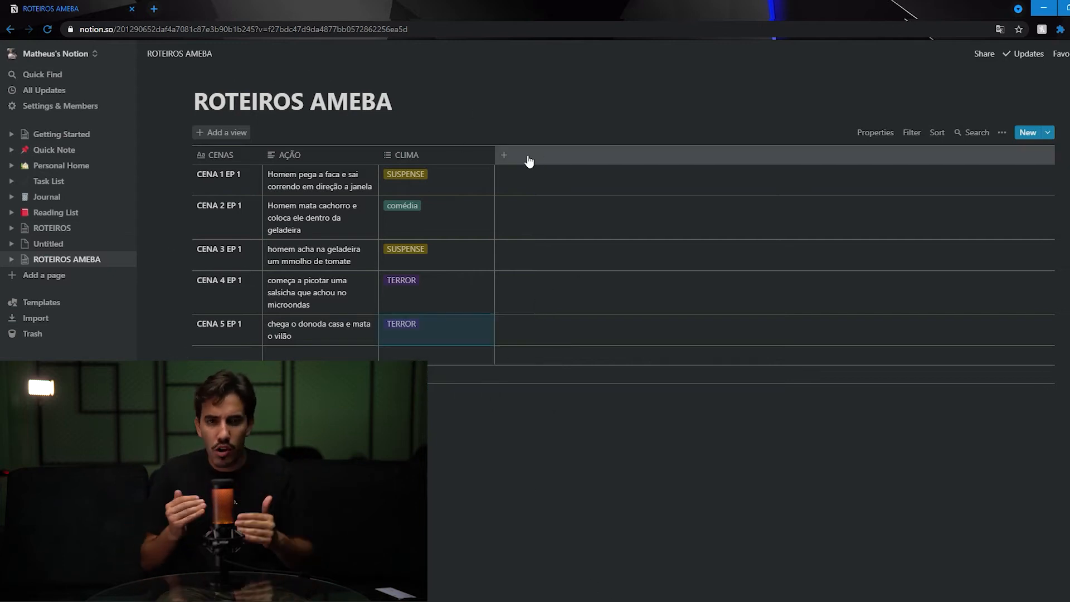
left_click_drag(495, 158, 437, 160)
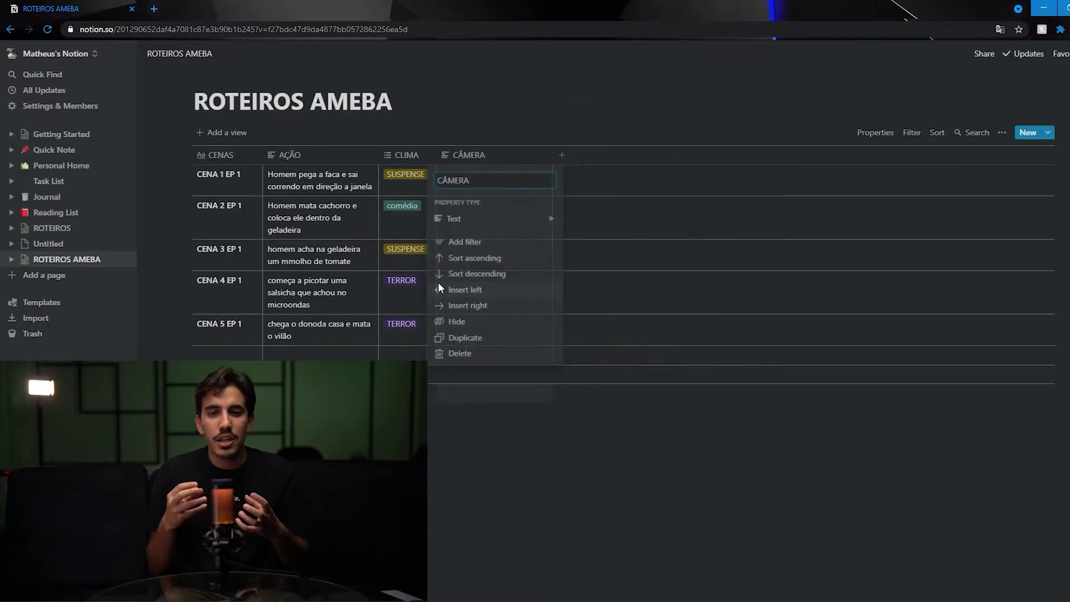
Step: Enter "Movimento lateral filmando a 45 graus" in the CÂMERA cell of CENA 1 EP 1
left_click(470, 182)
left_click(470, 182)
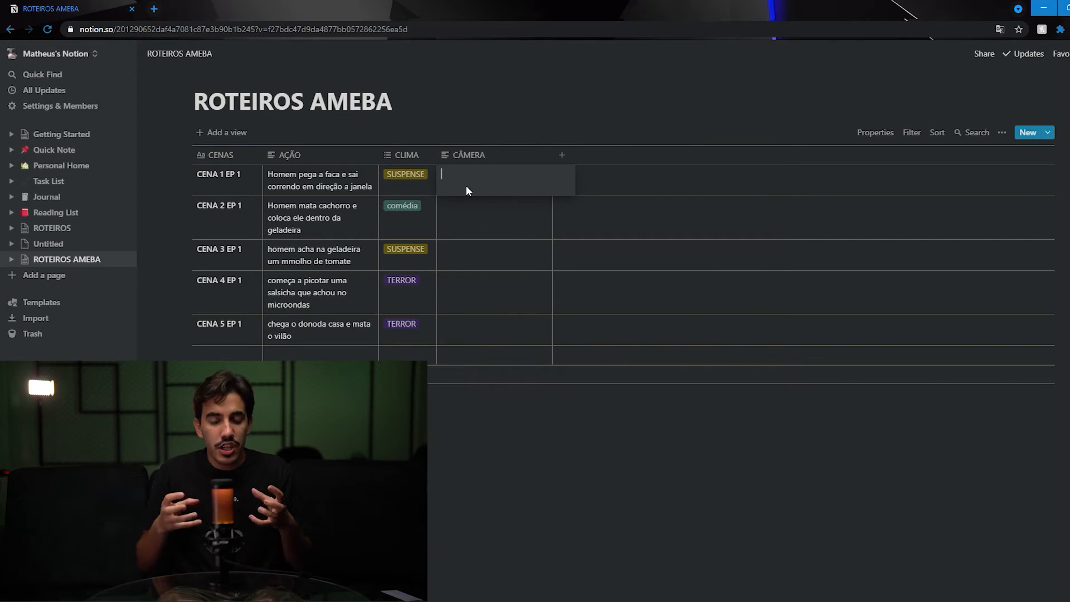
type("Movimento lateral filmabnd")
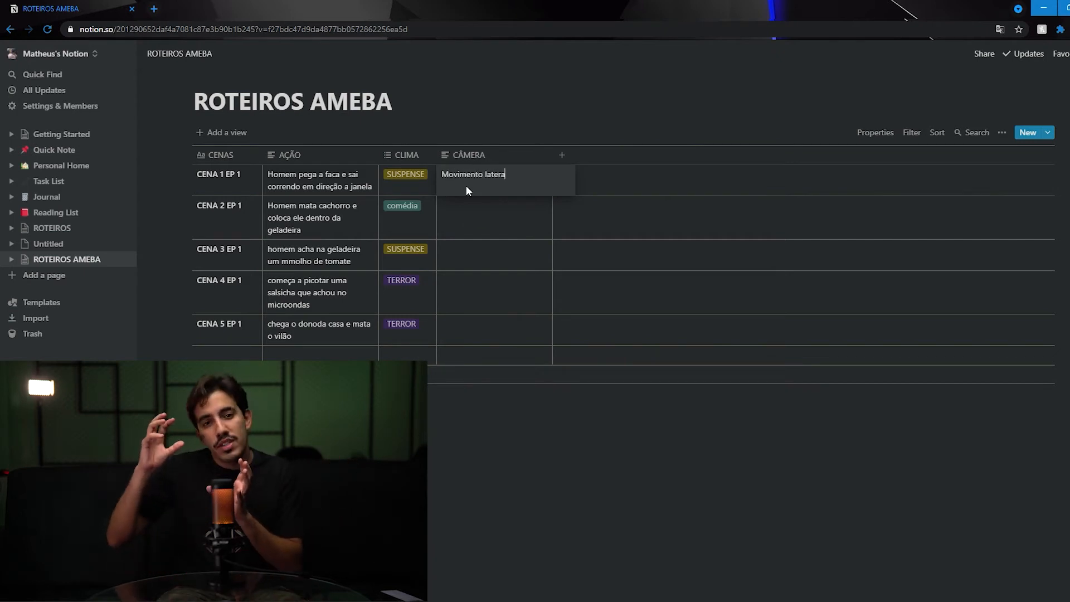
key("BackSpace")
key("BackSpace")
key("BackSpace")
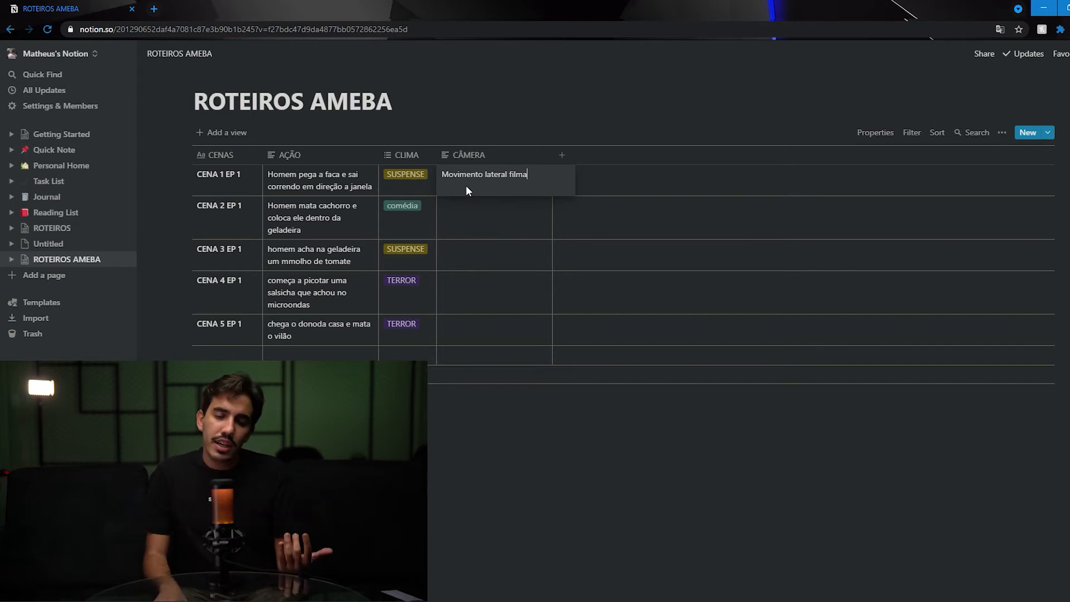
type("ndo a 45 graus")
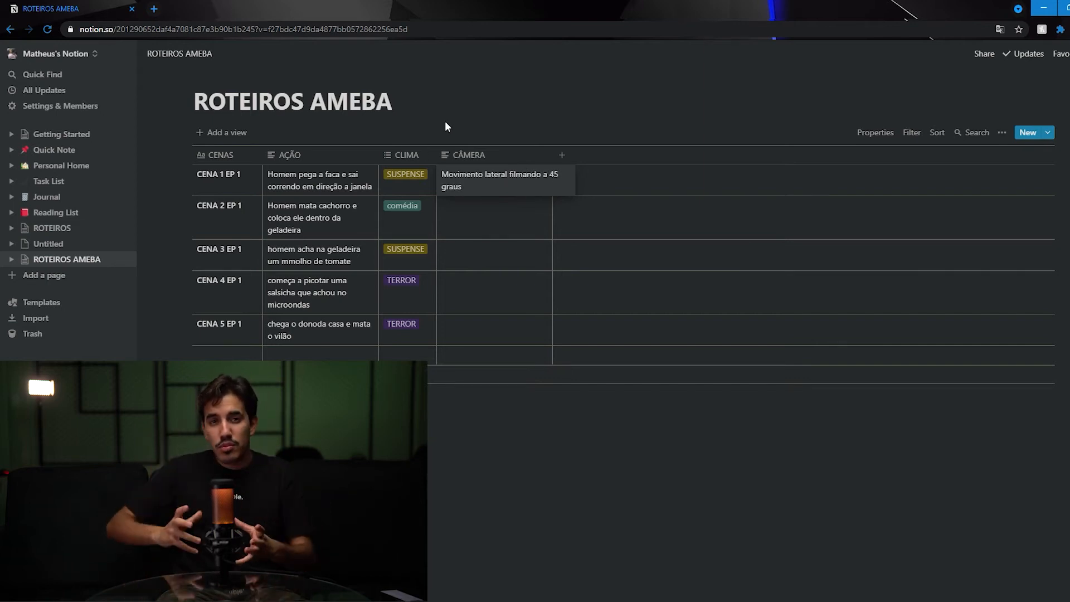
Step: Enter "gravar em 4k câmera parada no tripe, dar um zoom na edição" in the CÂMERA cell of CENA 2 EP 1
left_click(534, 225)
left_click(533, 224)
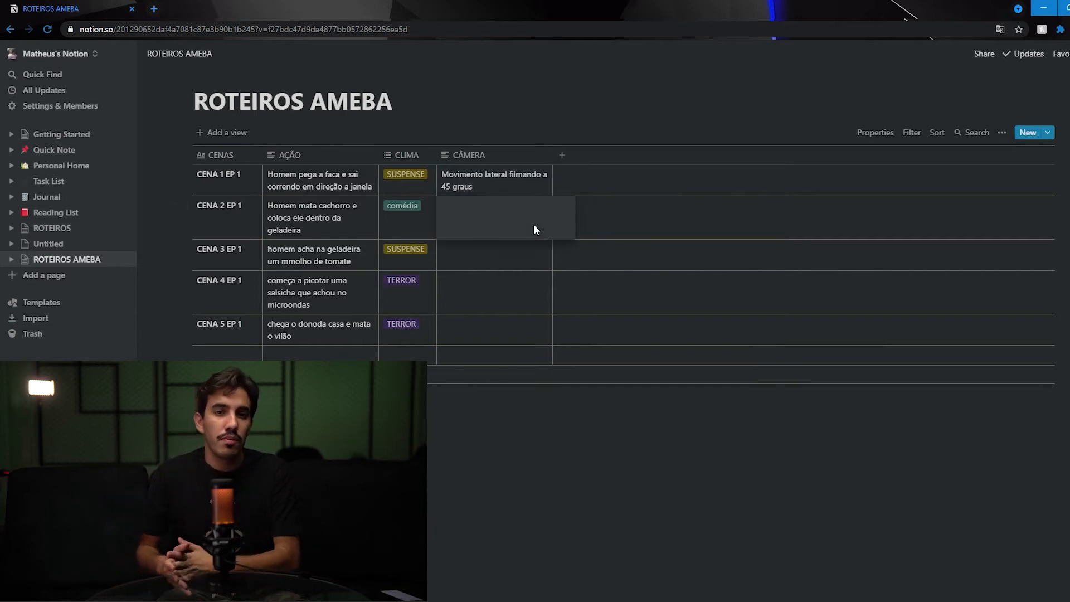
type("gravar em")
key("BackSpace")
key("BackSpace")
key("BackSpace")
type("em 4k câmer")
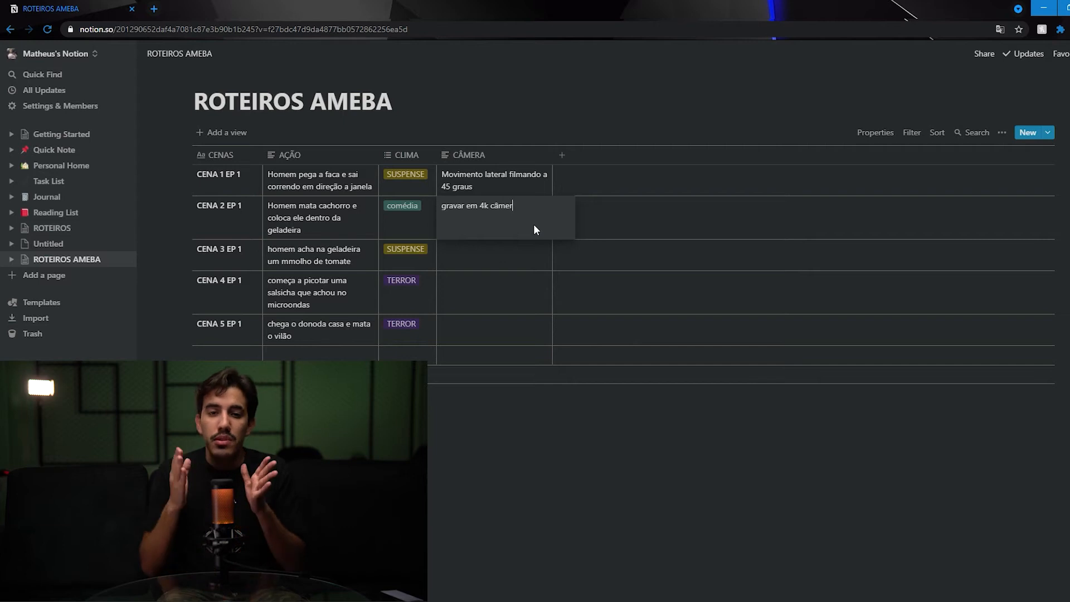
type("a parada no trp")
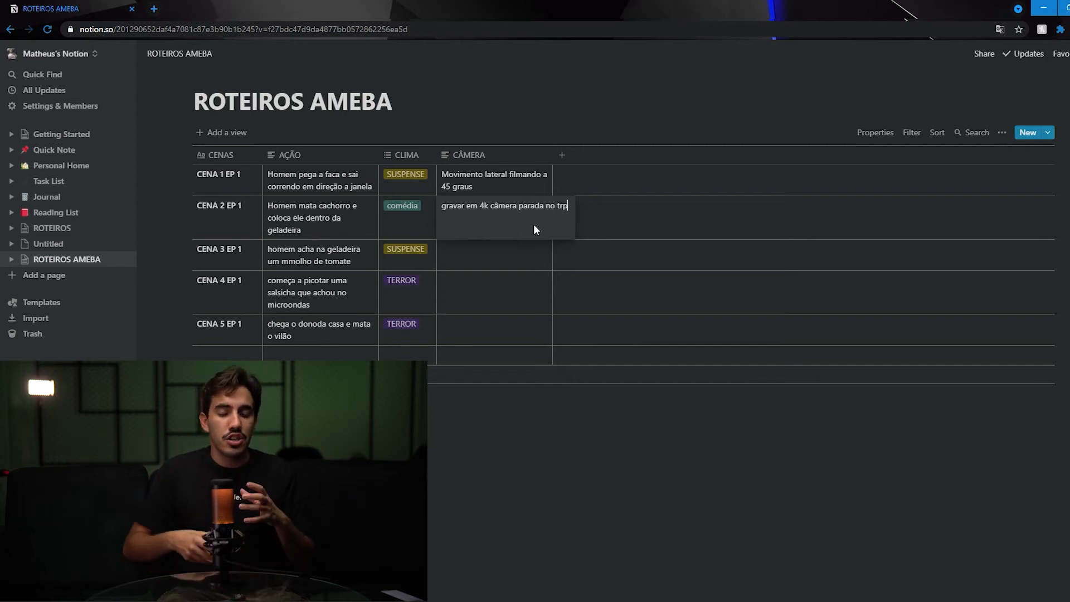
type("ipe, daru")
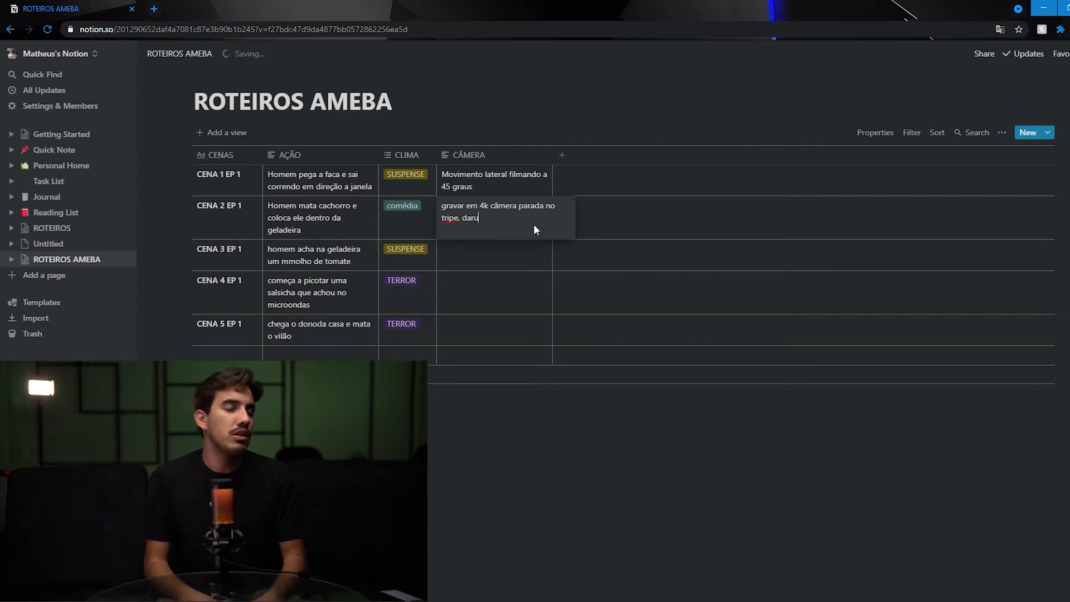
key("BackSpace")
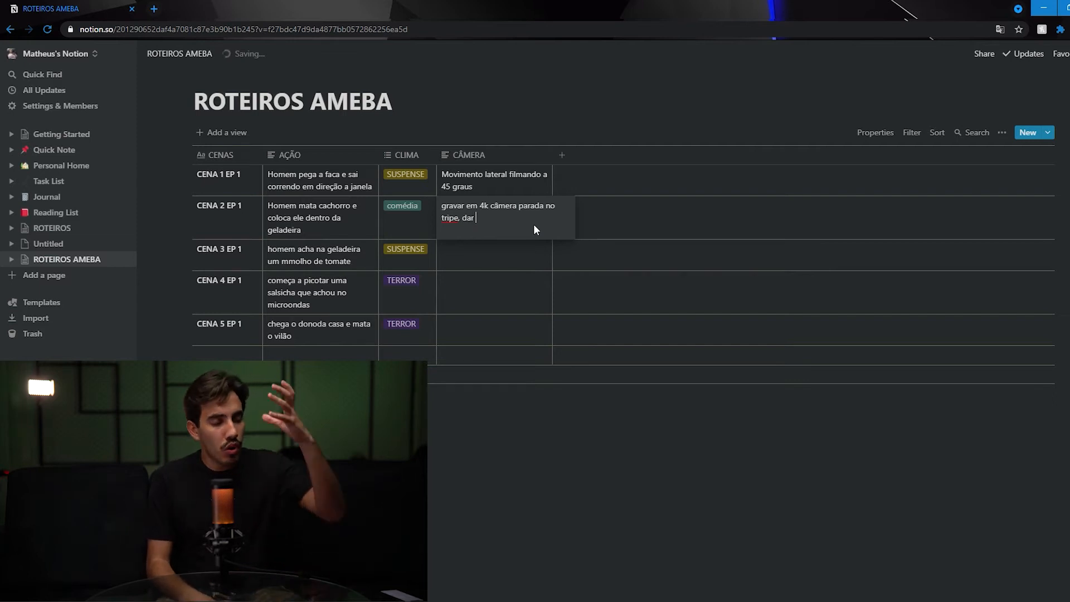
type("um zoom na edição")
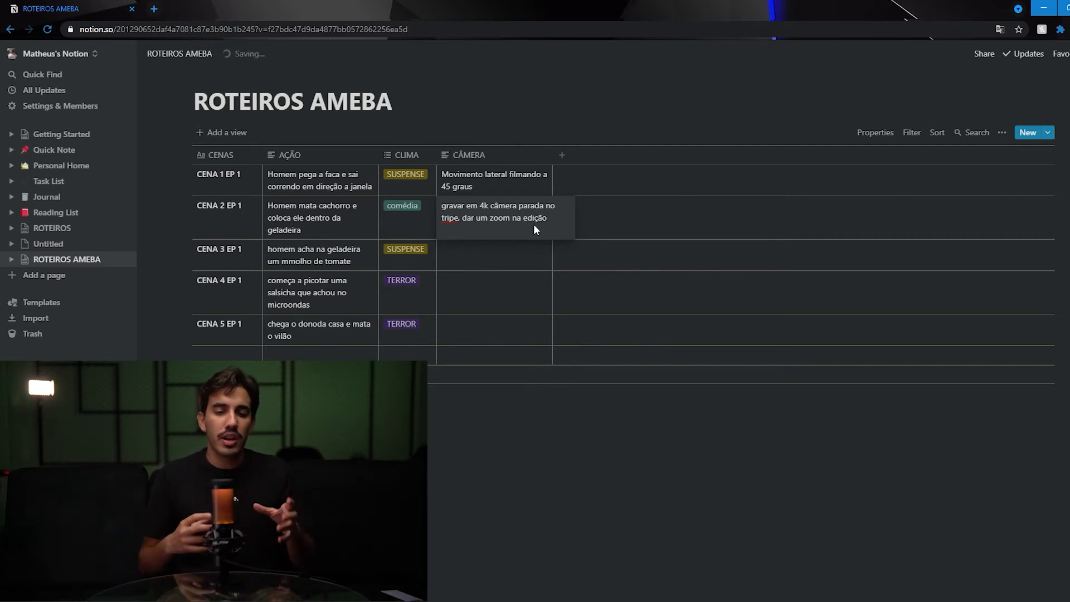
left_click(475, 257)
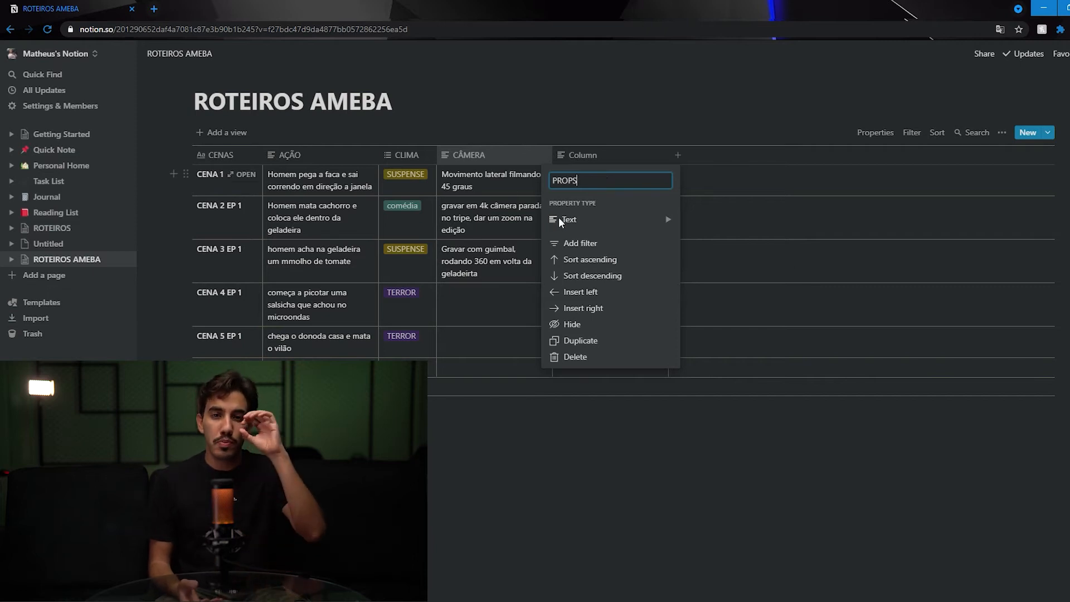
Step: Make the new PROPS column a multi-select property and create a "FACA" tag in its CENA 1 EP 1 cell
left_click(559, 219)
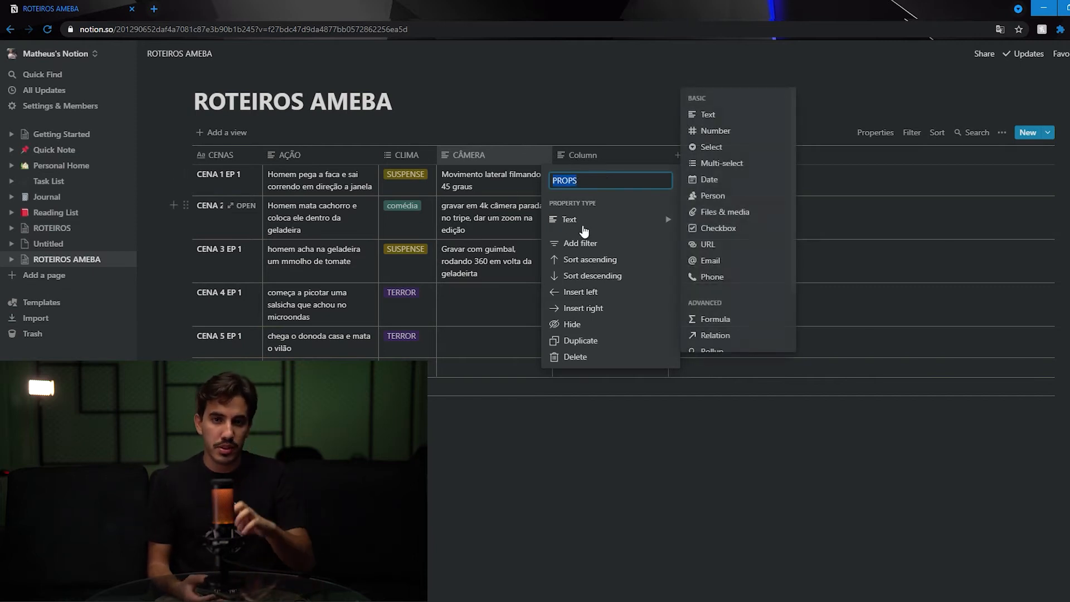
left_click(755, 168)
left_click(607, 179)
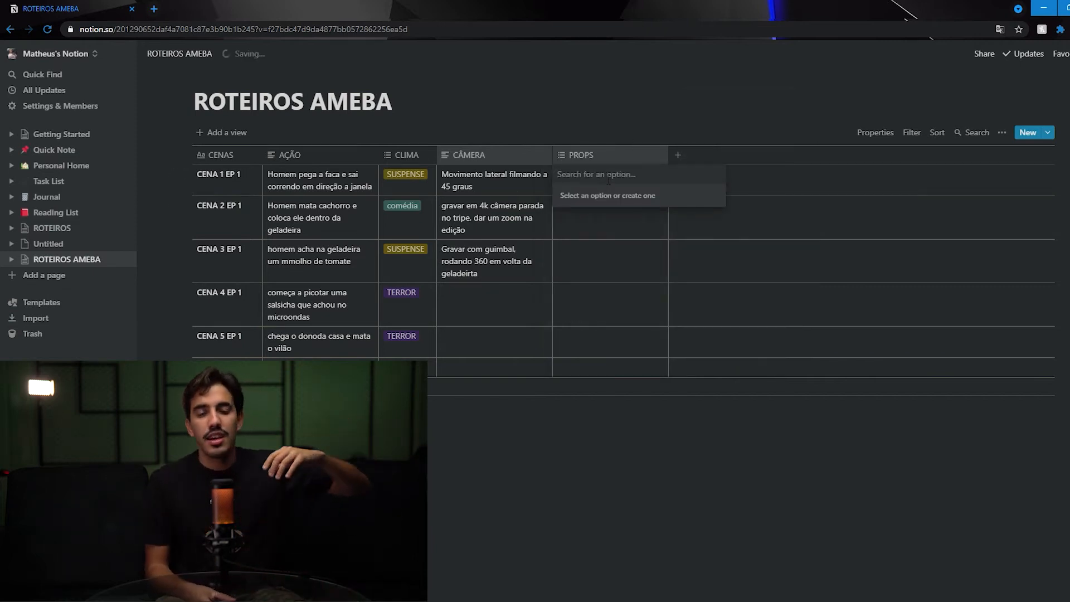
type("FACA")
key("Return")
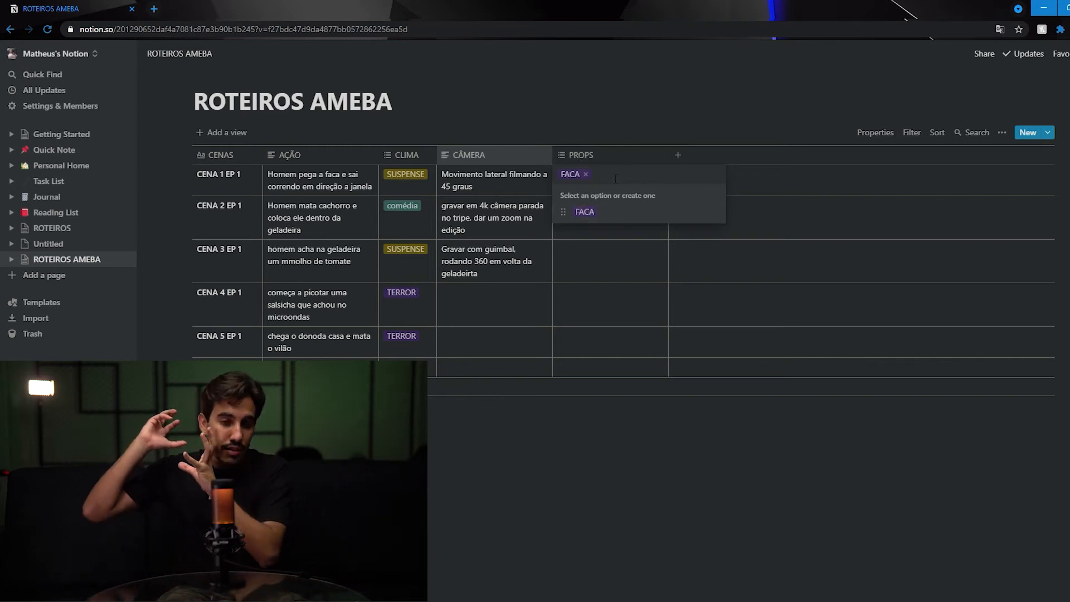
Step: Create the tags "FITACASSETE" and "CACHORRO" in the PROPS cell of CENA 1 EP 1
type("FITACASSETE")
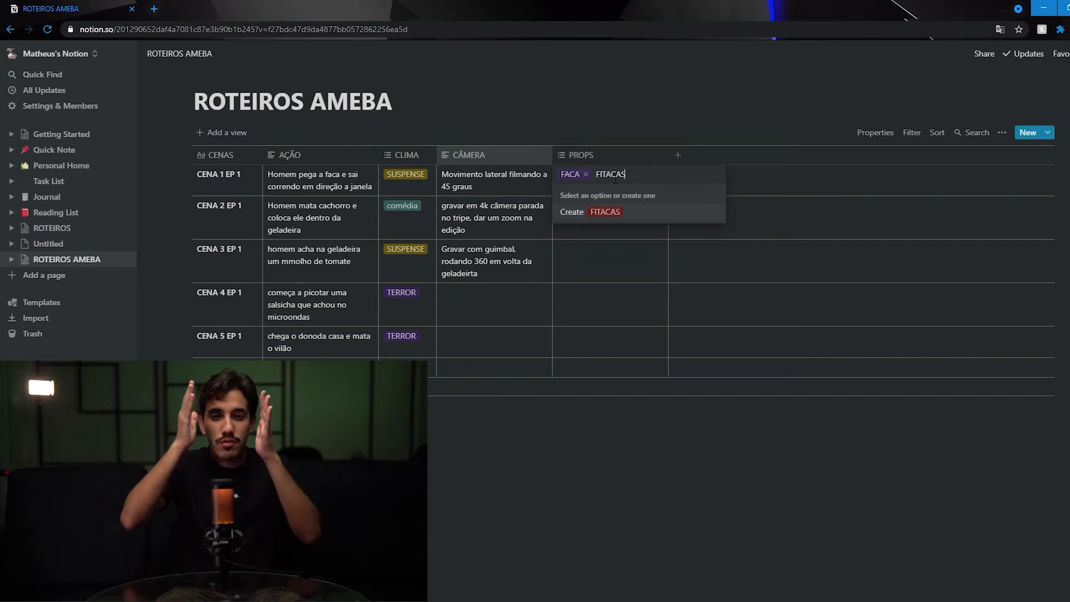
key("Return")
type("CACHORRO")
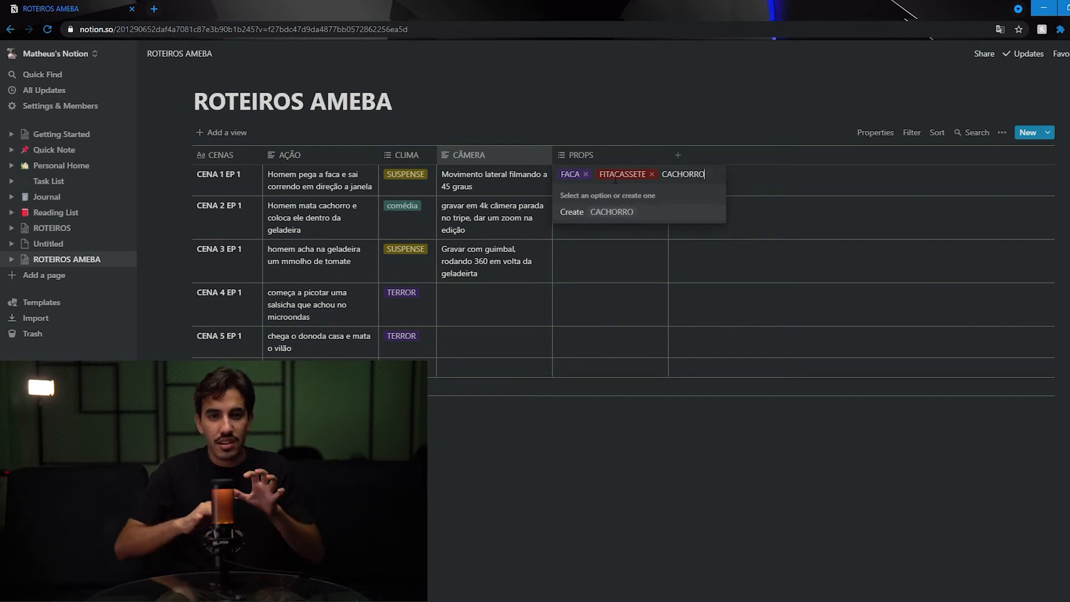
key("Return")
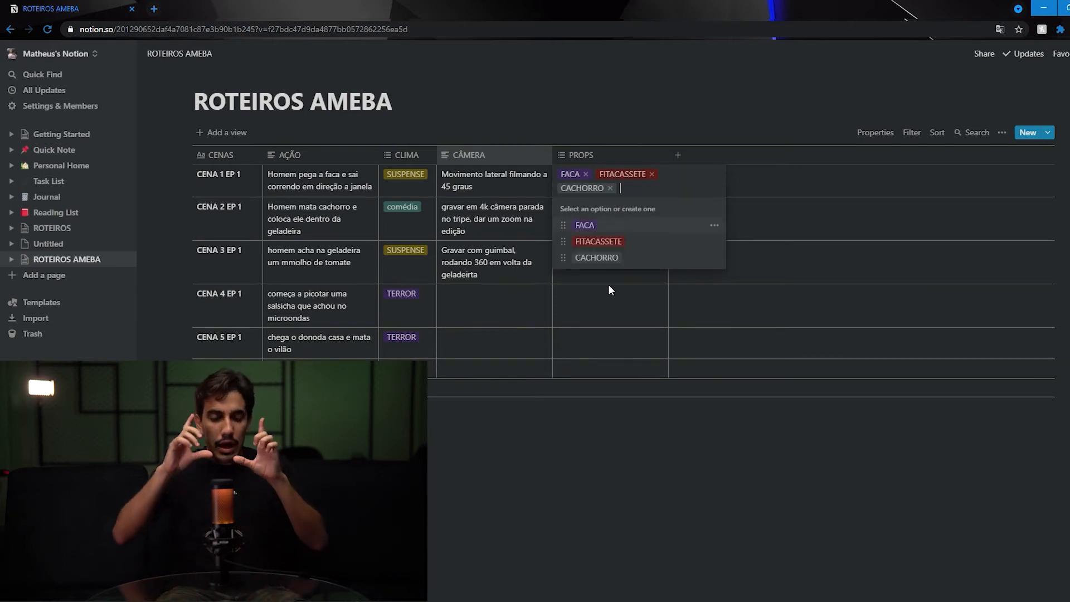
Step: Remove the CACHORRO and FITACASSETE tags from the PROPS cell of CENA 1 EP 1
left_click(612, 188)
left_click(652, 175)
key("Escape")
Step: Assign the existing FITACASSETE tag to CENA 2 EP 1 in the PROPS column
left_click(610, 224)
left_click(610, 260)
key("Escape")
Step: Assign the CACHORRO tag and a new "MOLHO DE TOMATE" tag to CENA 3 EP 1 in the PROPS column
left_click(606, 267)
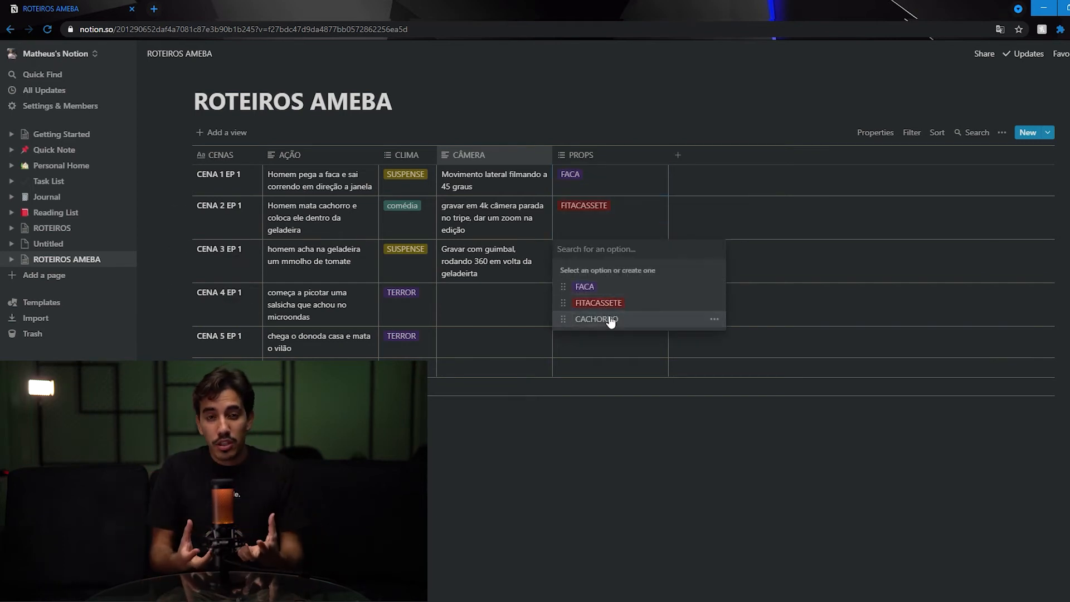
left_click(612, 320)
key("Escape")
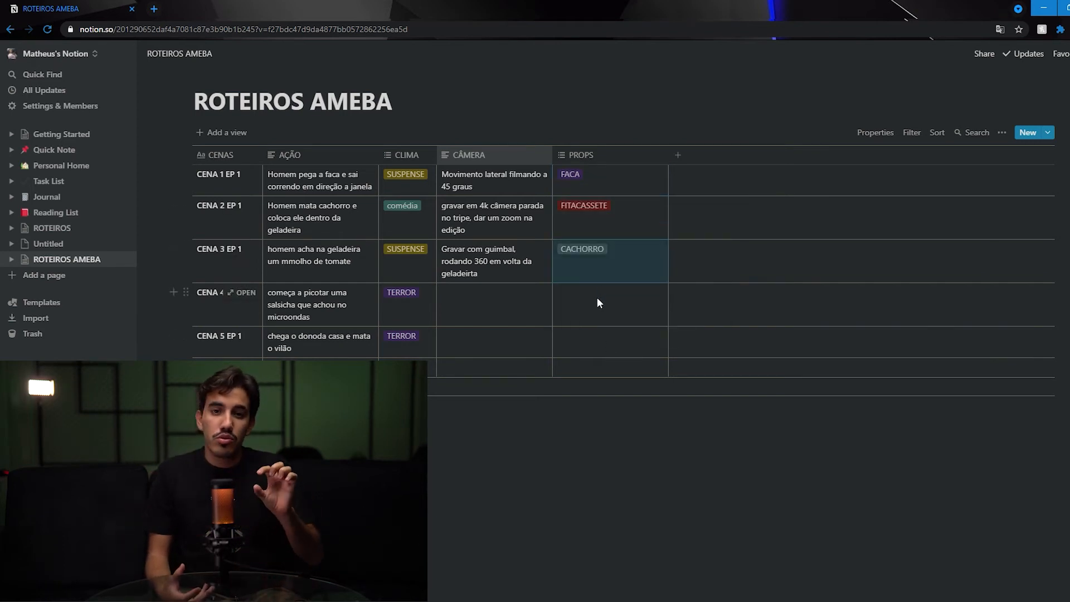
left_click(607, 266)
type("MOLHO DE TOMATE")
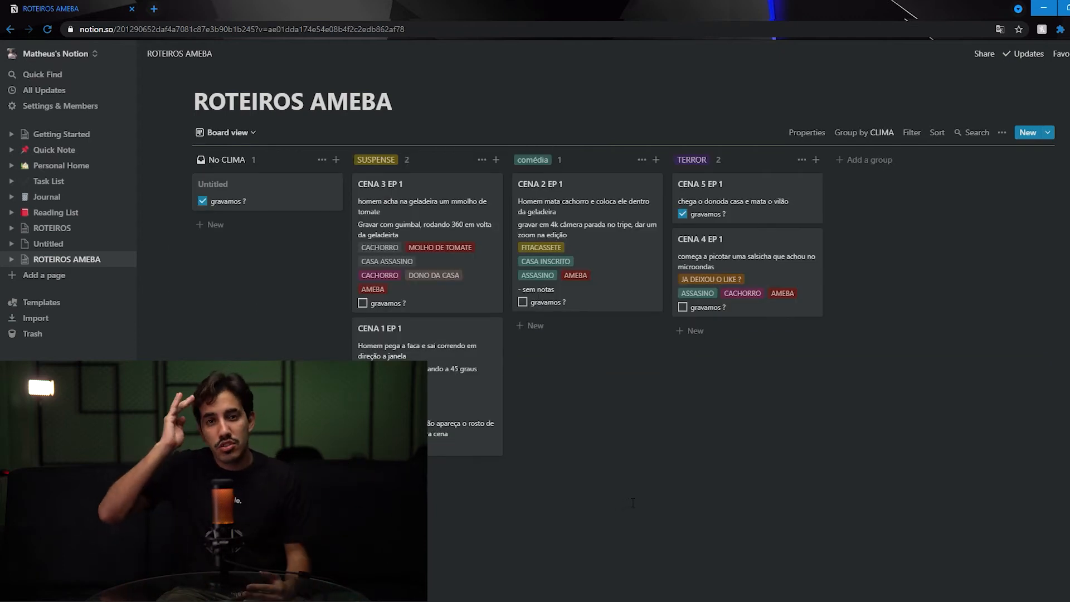
Step: Clear the "gravamos ?" checkbox on the CENA 5 EP 1 card of the board
left_click(683, 215)
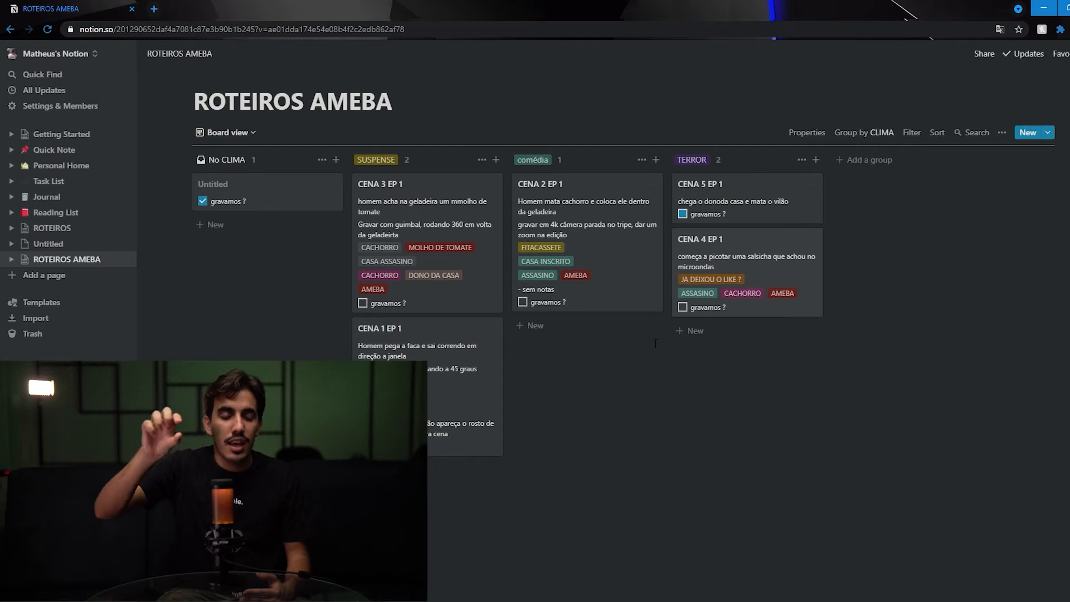
key("ctrl+z")
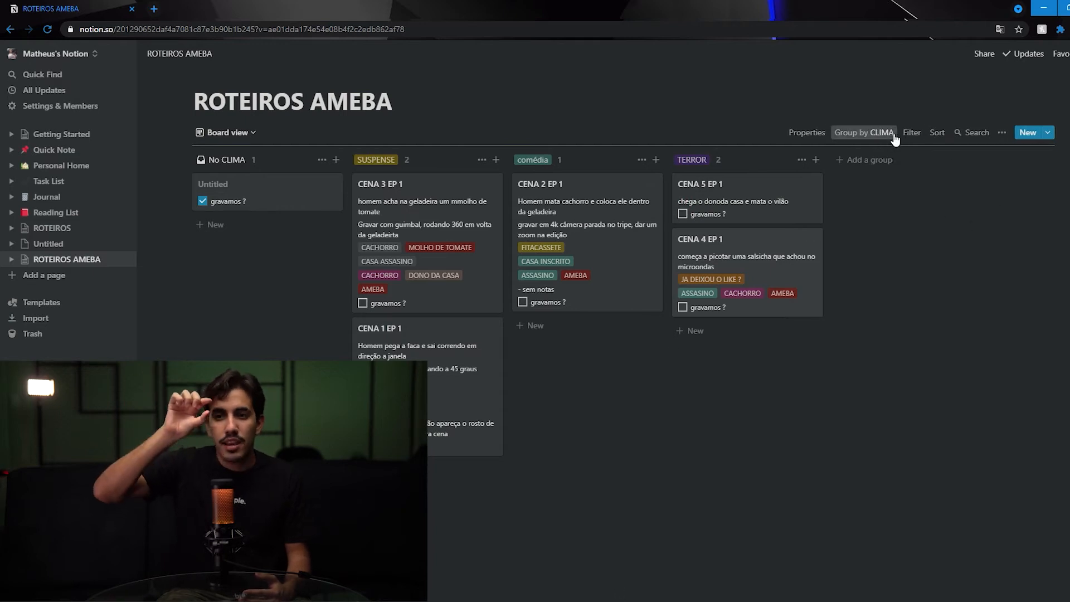
Step: Change the board's grouping from CLIMA to PROPS
left_click(888, 137)
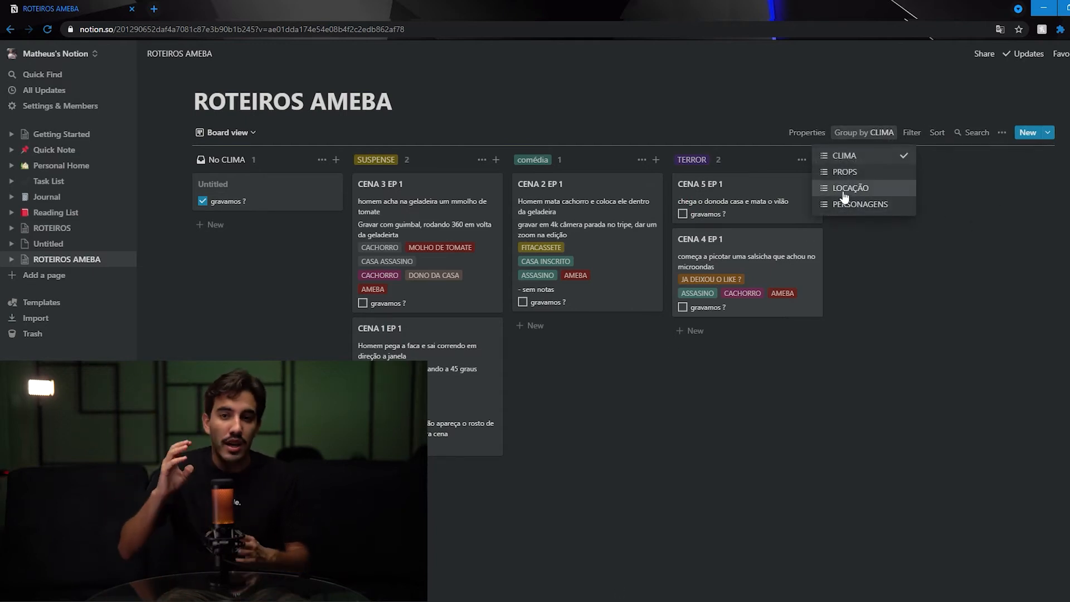
left_click(863, 175)
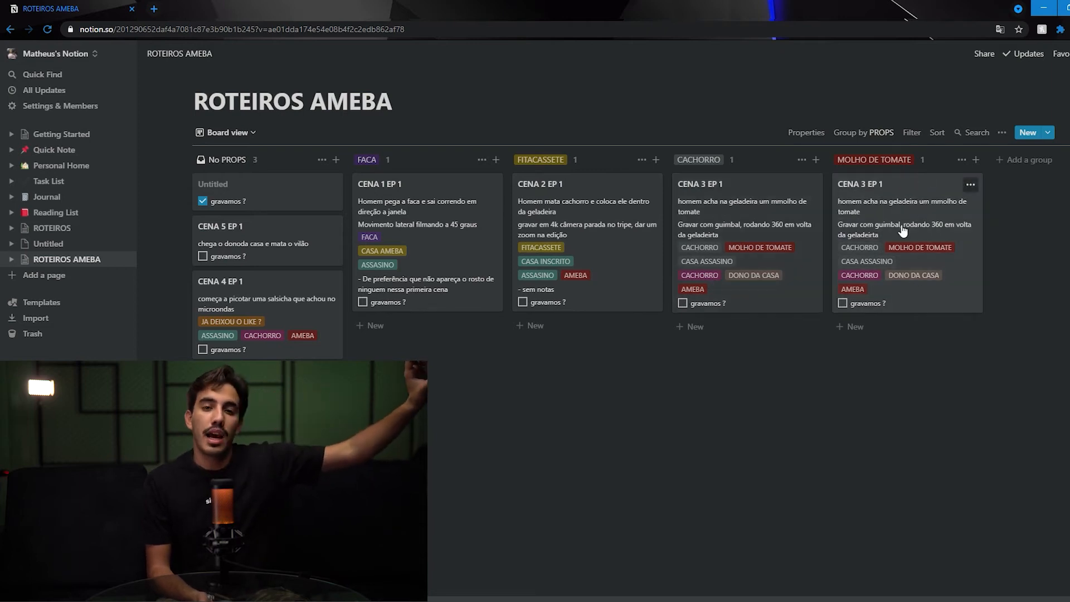
left_click(883, 133)
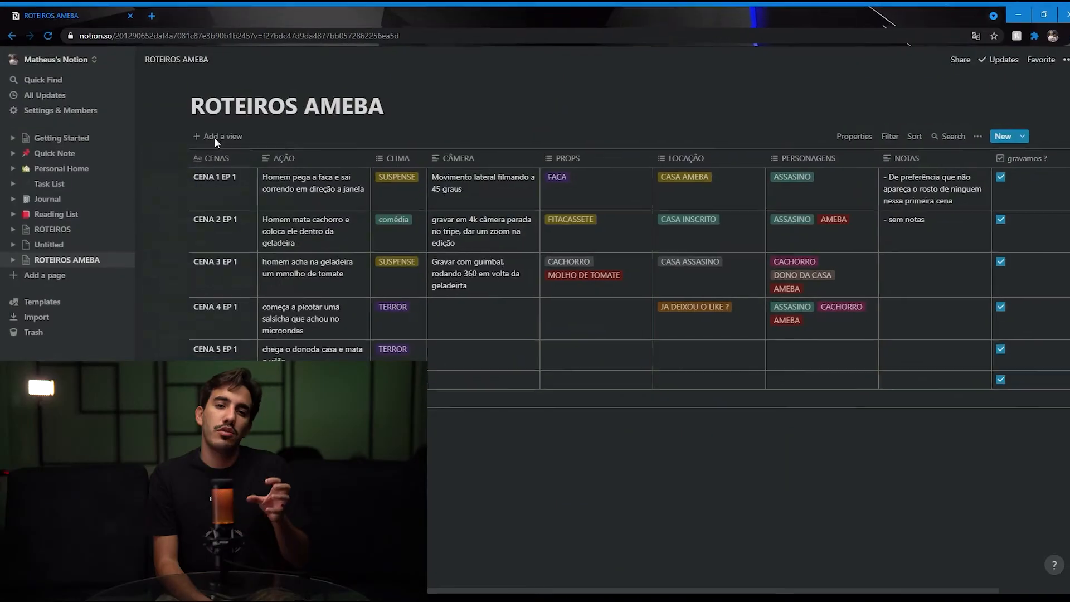
Step: Add a Board view to the ROTEIROS AMEBA table
left_click(214, 137)
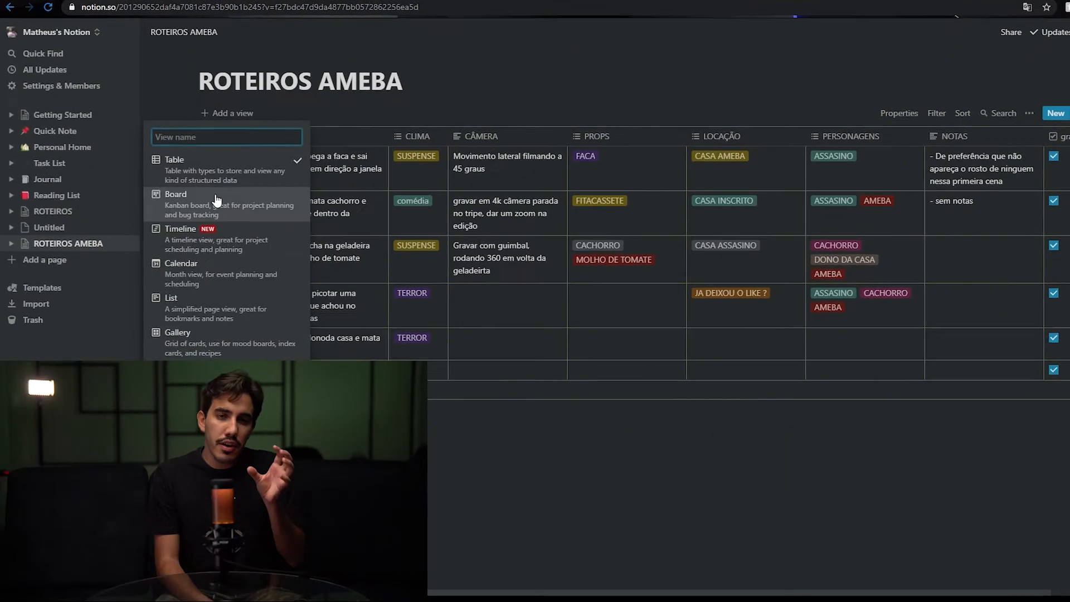
left_click(239, 196)
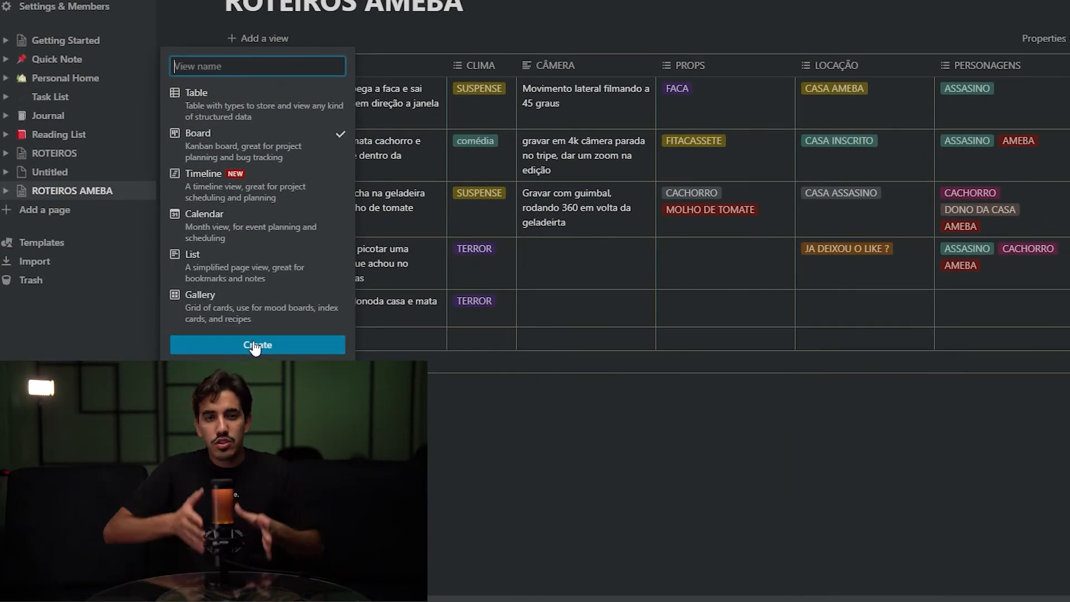
left_click(230, 367)
Step: Group the board's scene cards by PROPS and then by LOCAÇÃO, without adding a filter
left_click(842, 140)
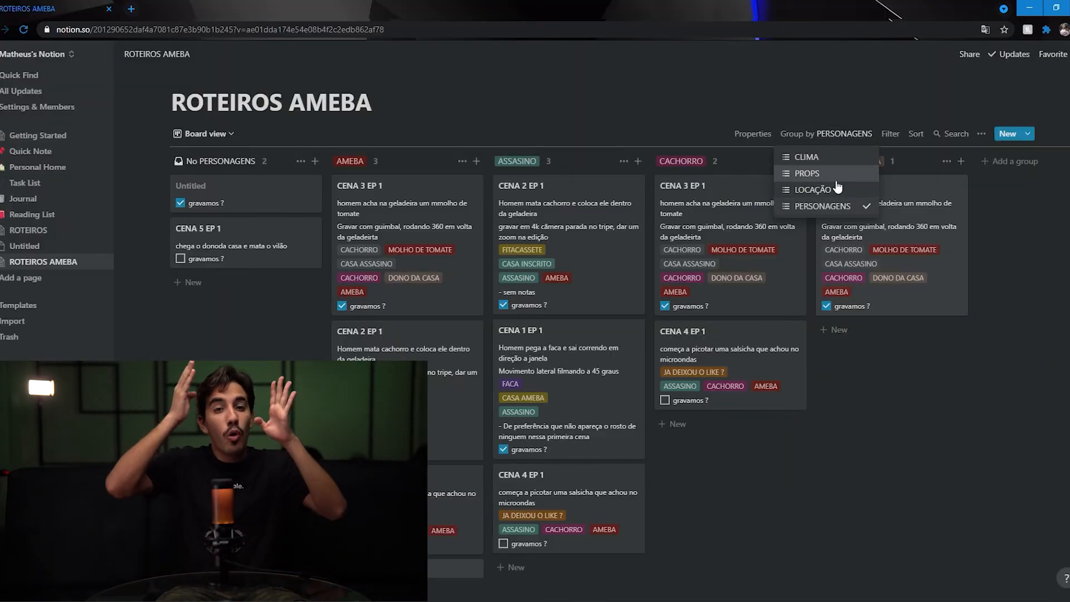
left_click(836, 170)
left_click(853, 136)
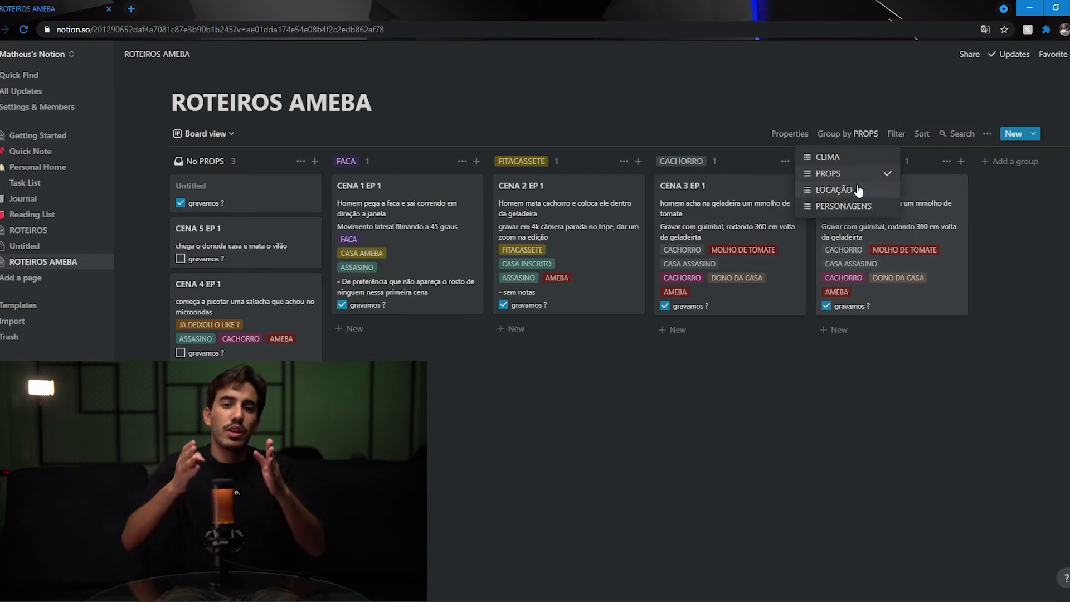
left_click(861, 191)
left_click(896, 134)
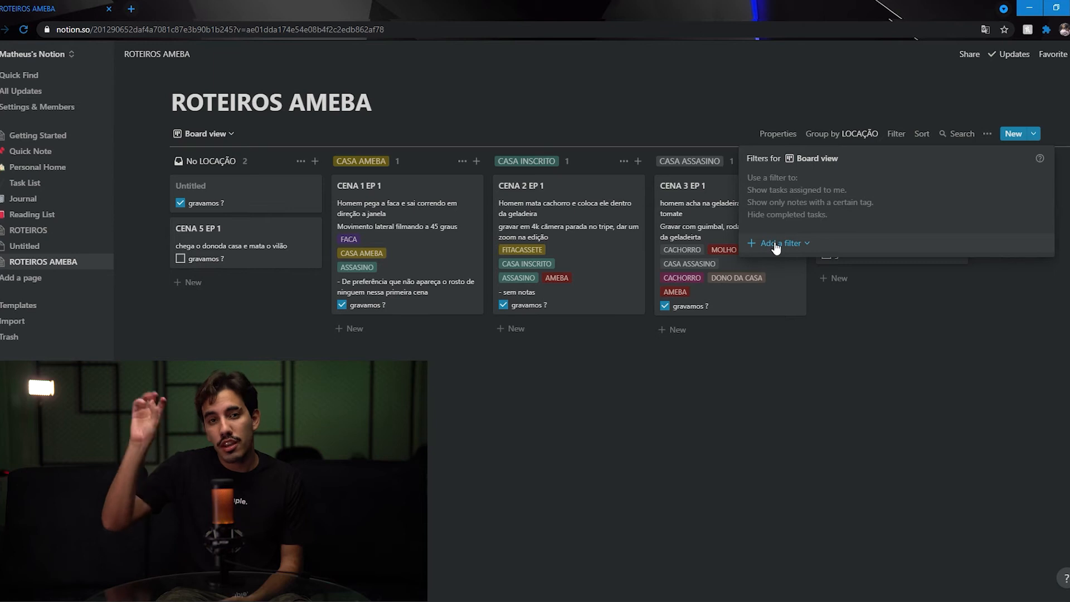
left_click(760, 390)
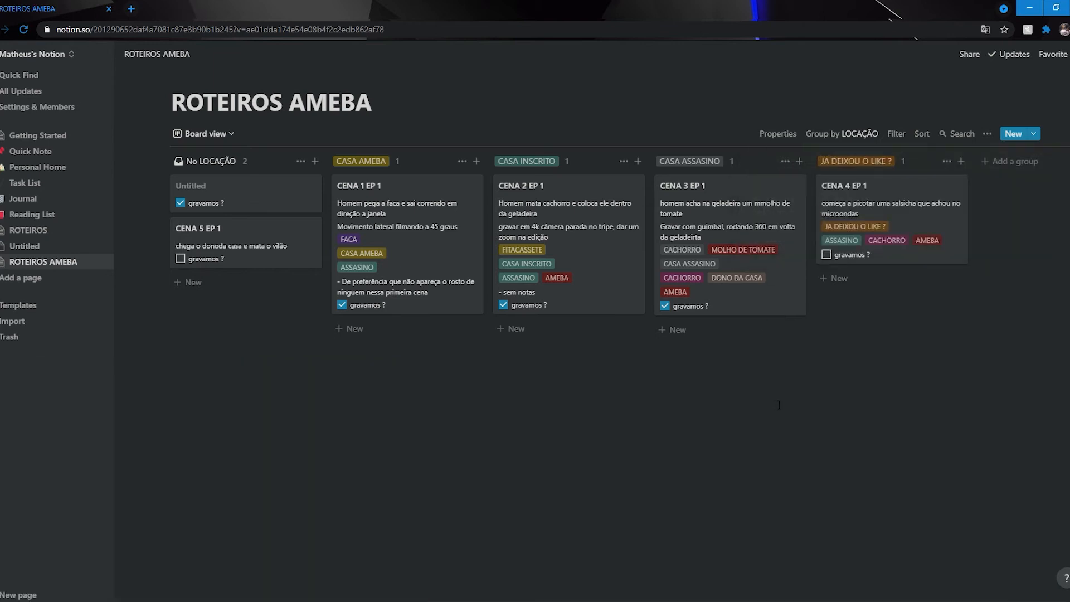
Step: Group the board by PERSONAGENS and tick "gravamos ?" on the CENA 3 EP 1 card under DONO DA CASA
left_click(857, 135)
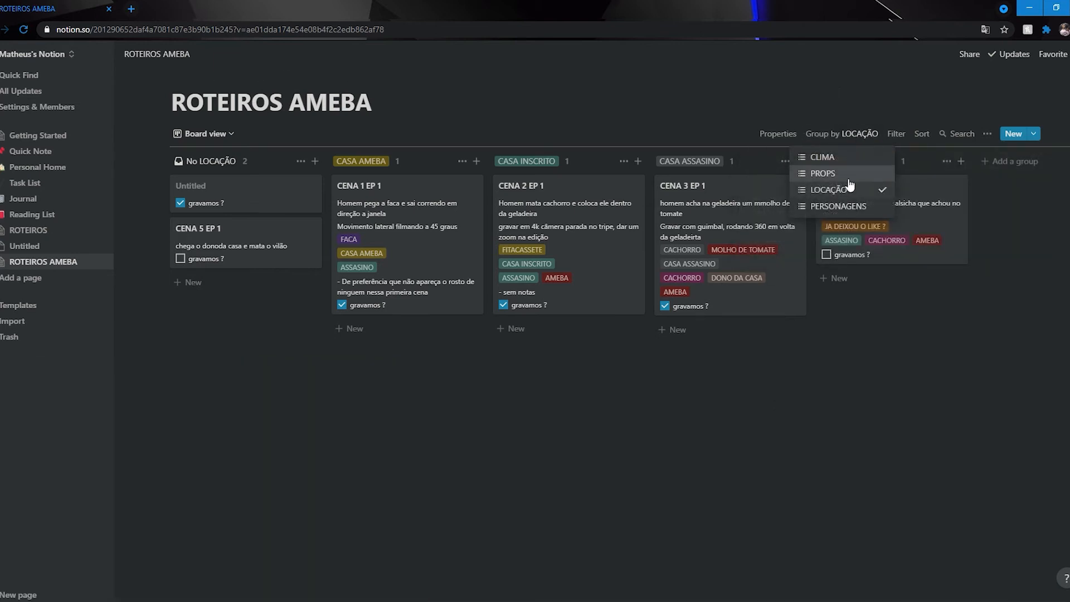
left_click(839, 207)
left_click(890, 134)
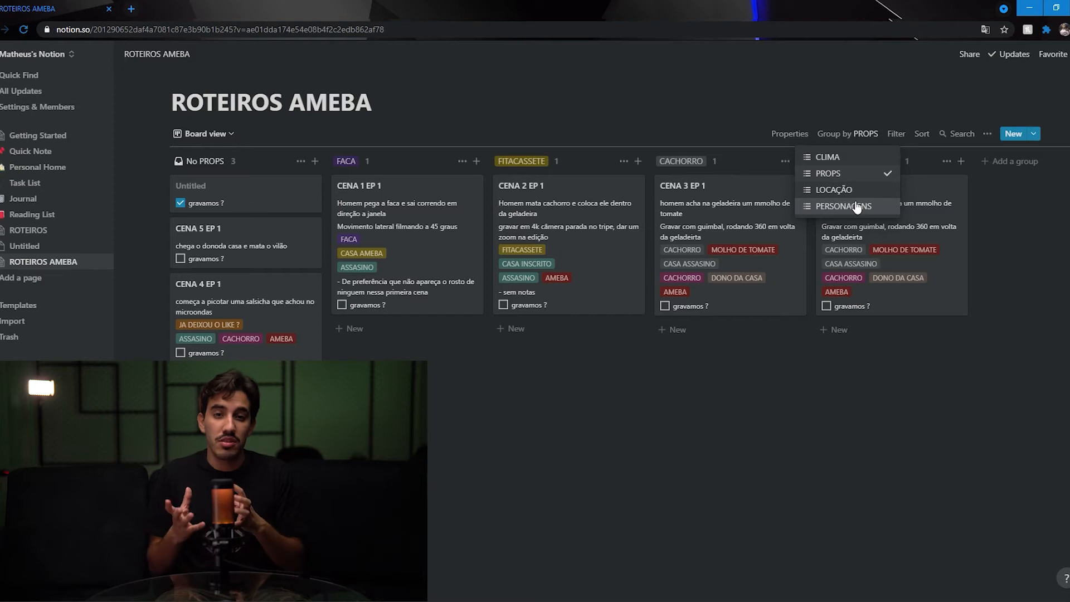
left_click(857, 207)
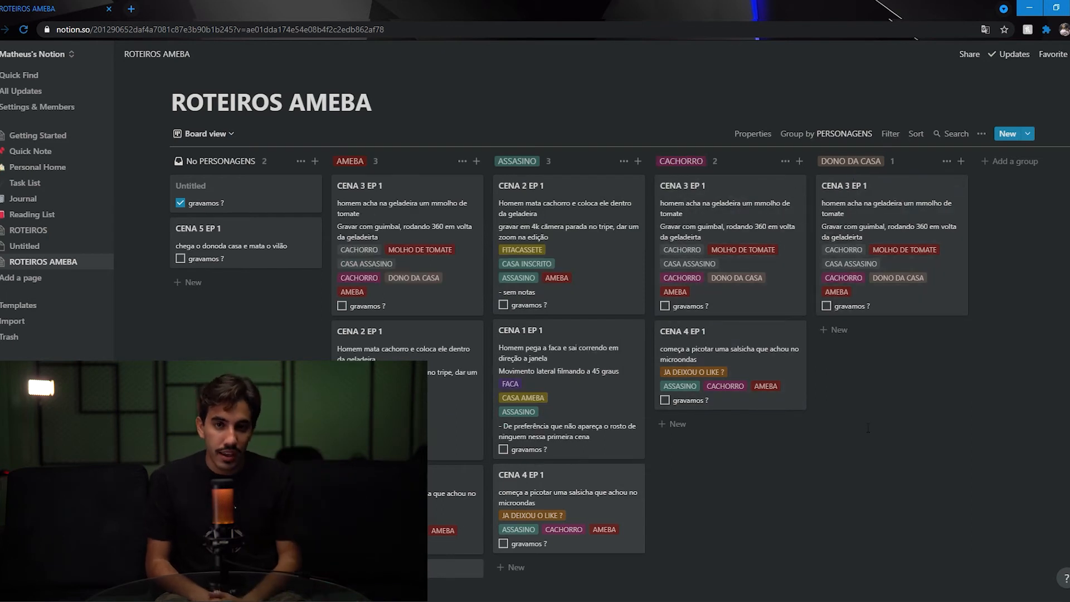
left_click(826, 306)
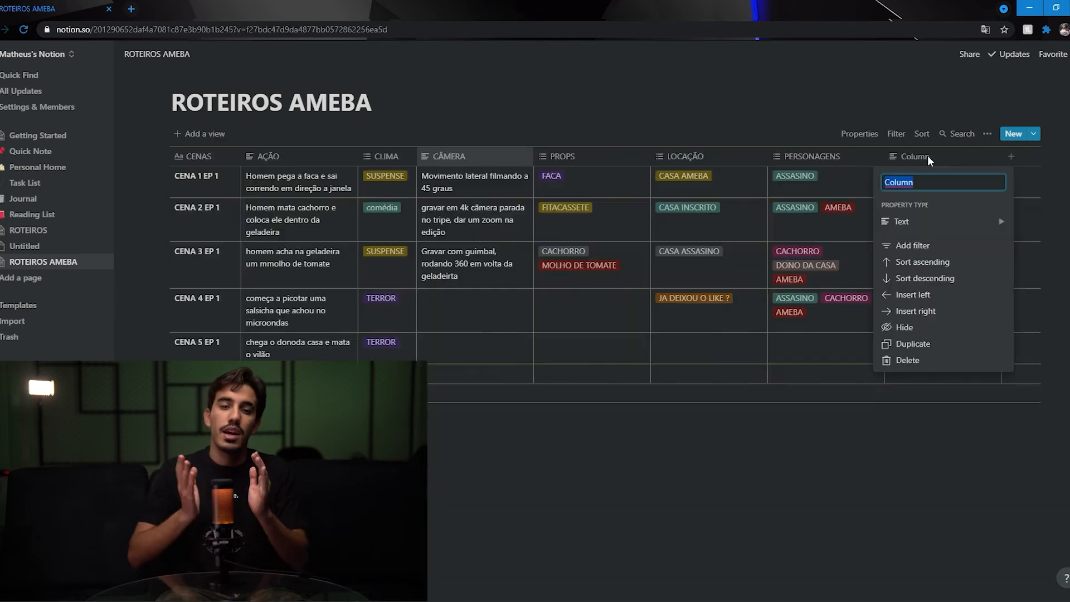
Step: Rename the new column after PERSONAGENS as NOTAS and keep its property type as Text
type("NOTYA")
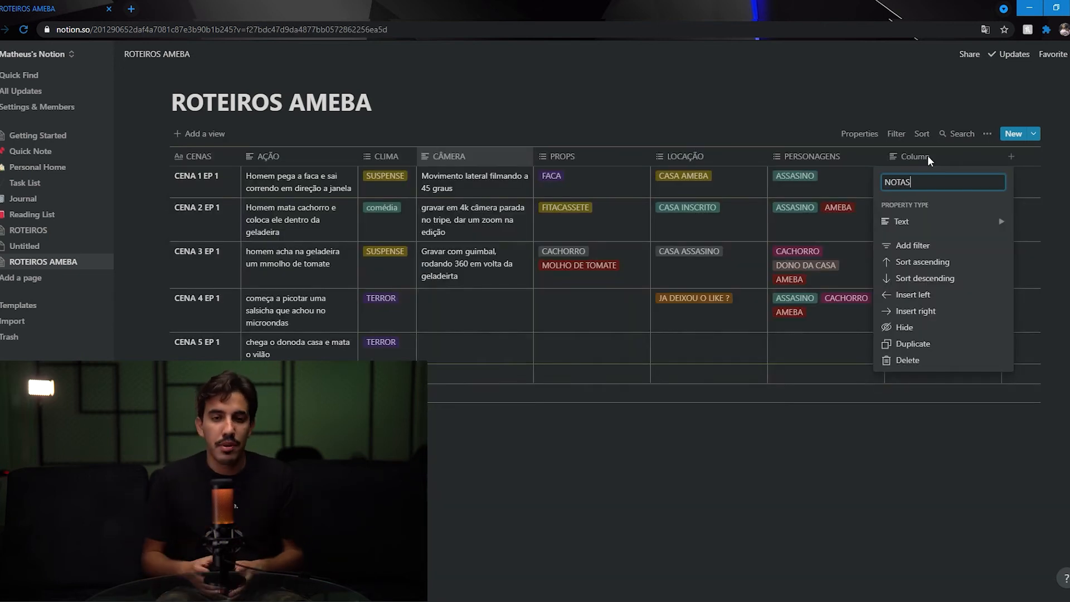
left_click(943, 222)
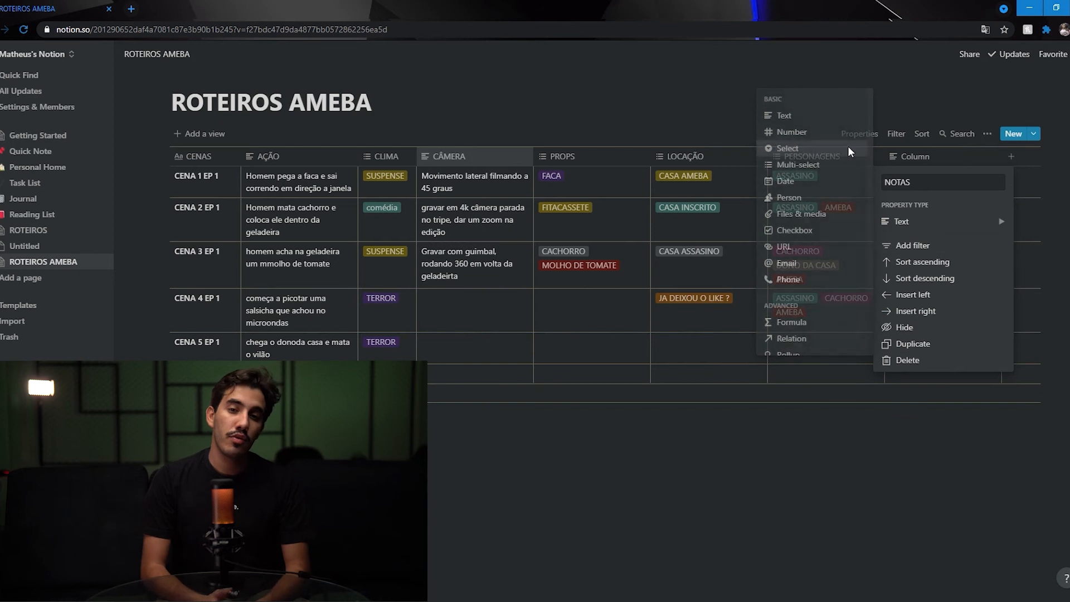
left_click(778, 111)
mouse_move(906, 221)
left_click(807, 116)
left_click(807, 116)
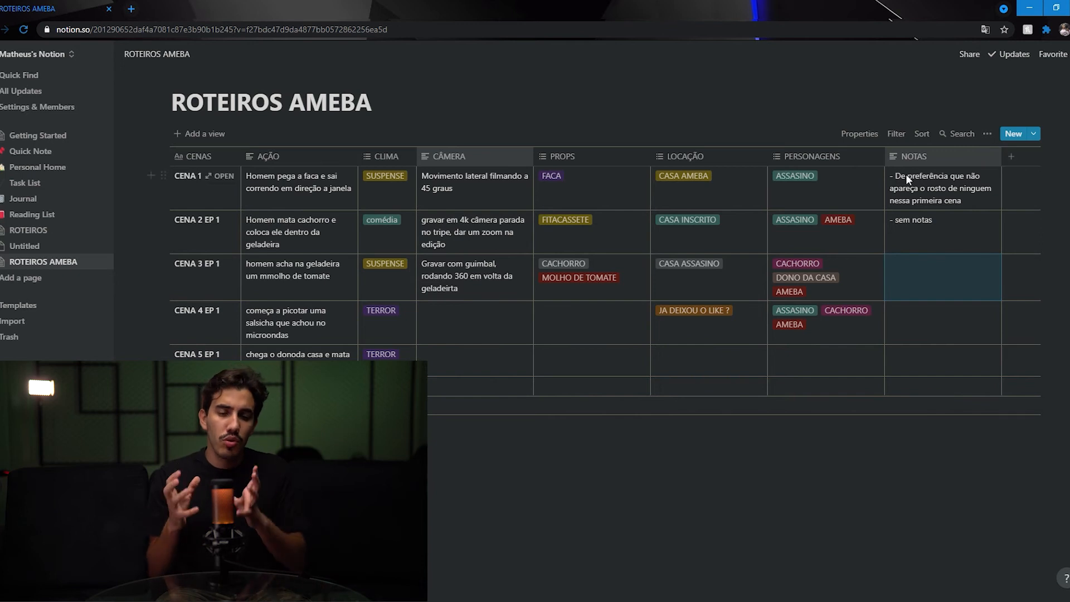
Step: Move the NOTAS column between CÂMERA and PROPS
left_click_drag(654, 164, 554, 225)
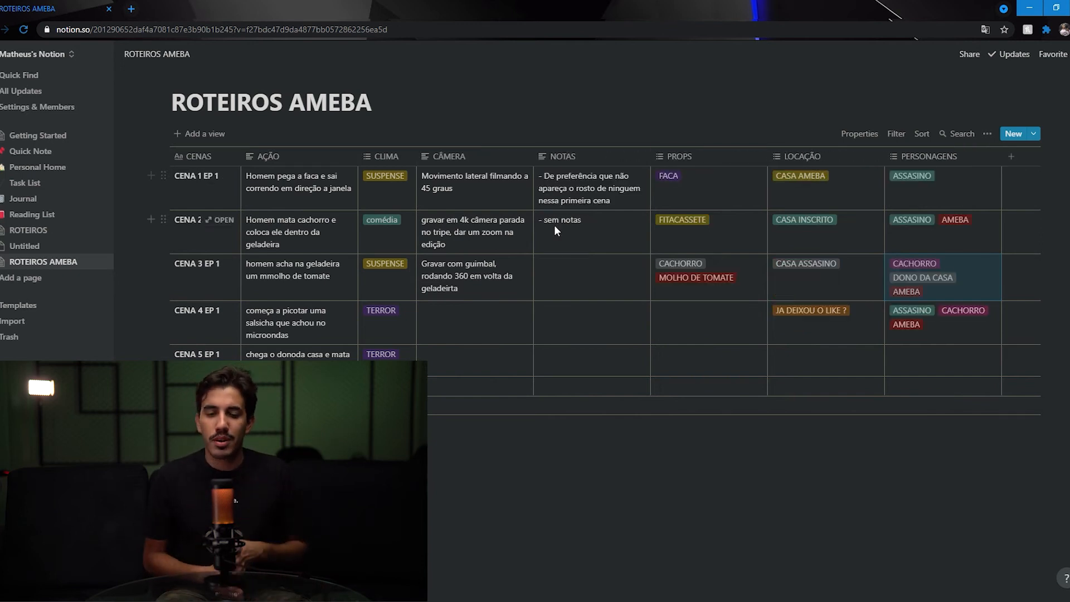